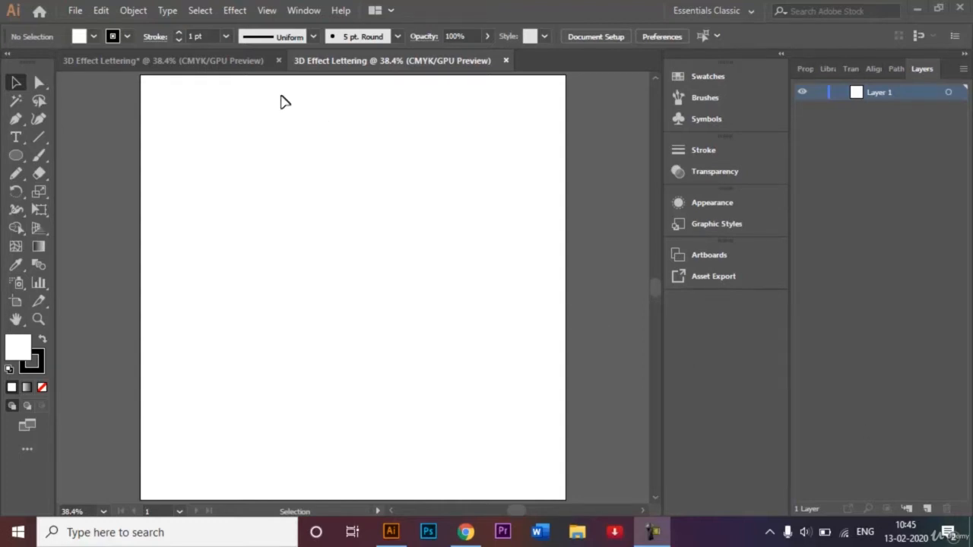
In the finished 3D Effect Lettering example, stretch the red-blue script lettering on both sides to about 782 px wide
click(226, 64)
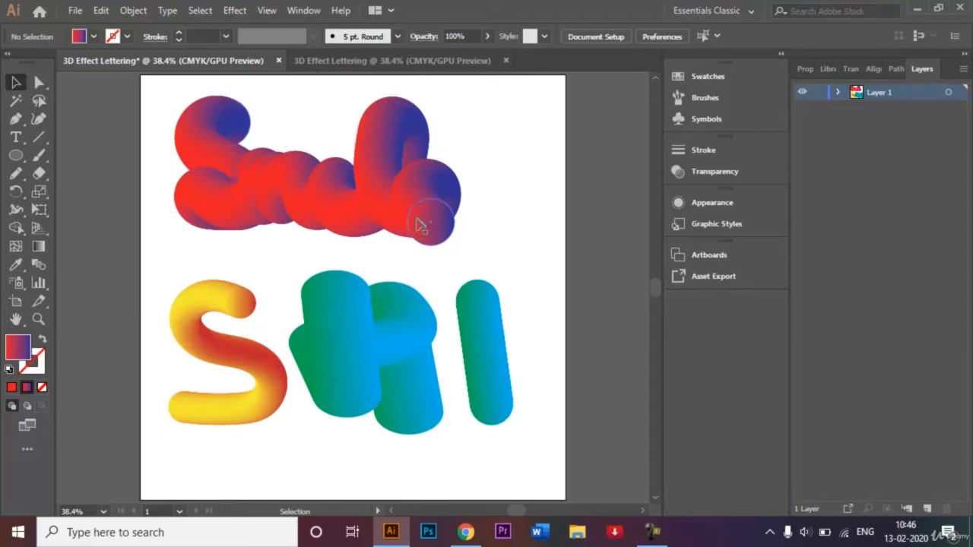
click(438, 186)
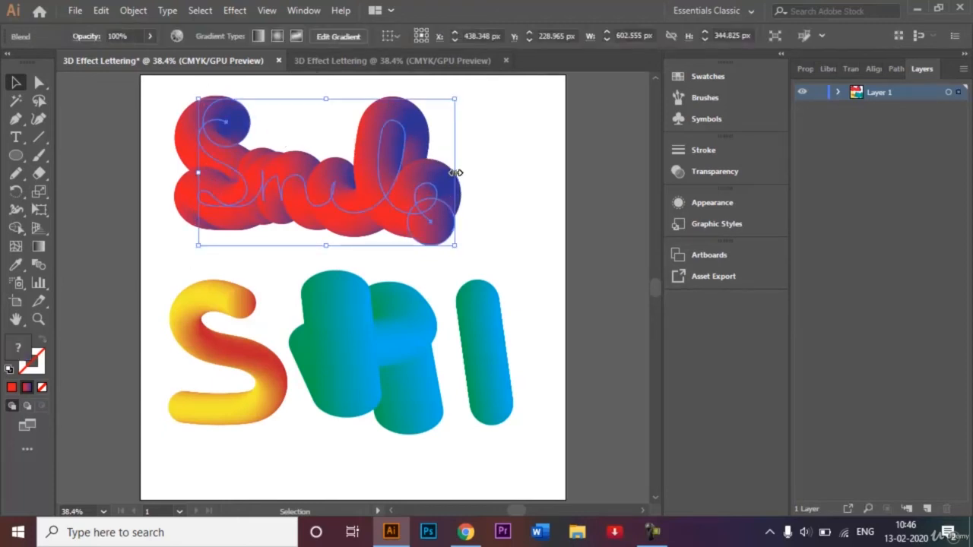
drag(456, 172, 521, 170)
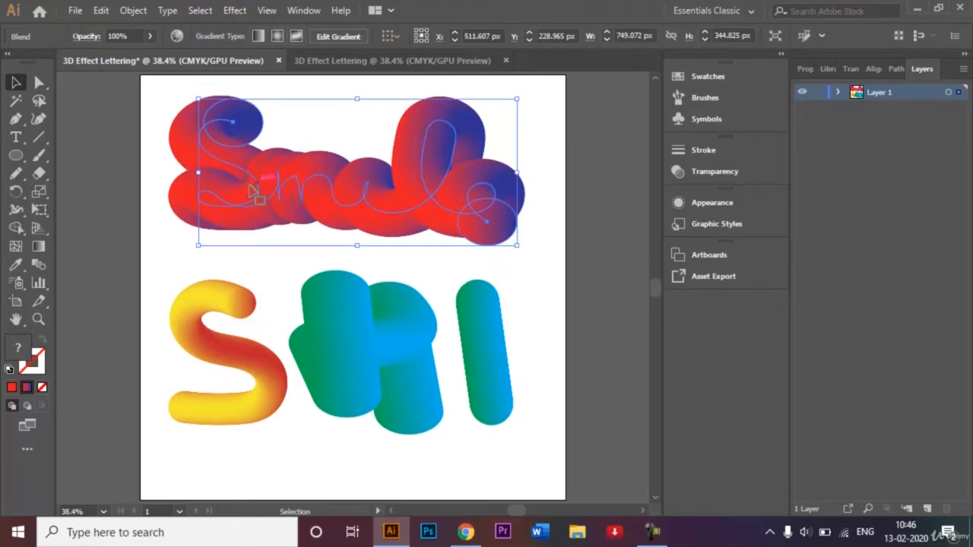
drag(198, 171, 187, 173)
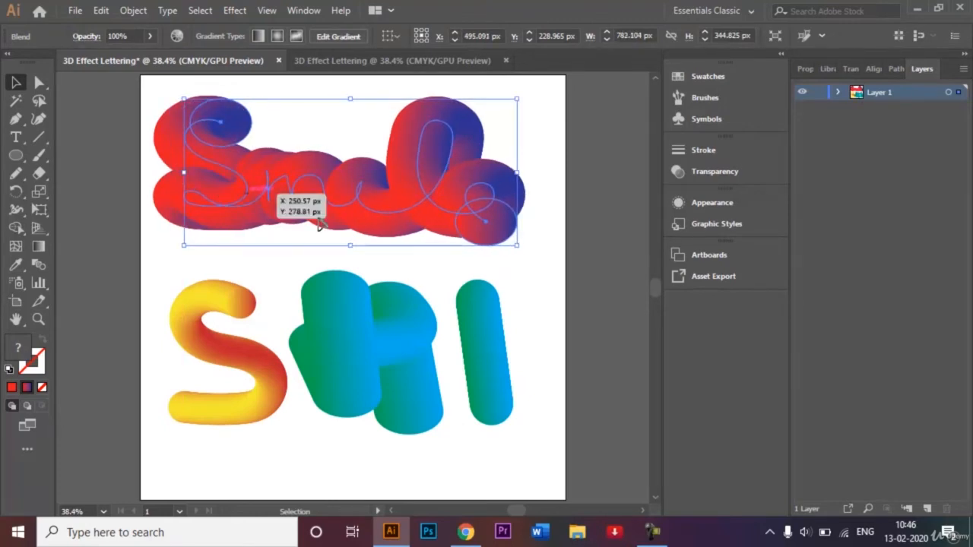
click(498, 256)
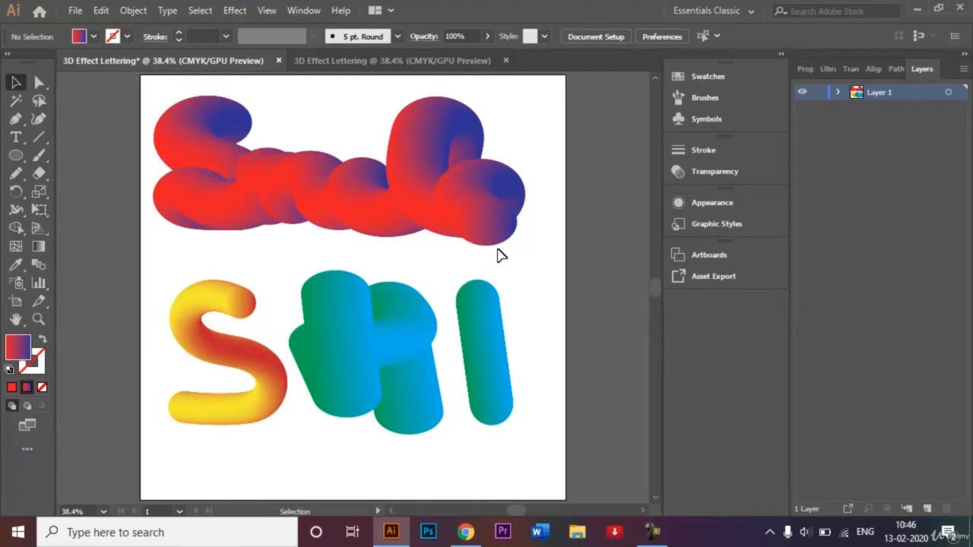
Compare the blank document with the finished lettering example, ending on the blank document
click(402, 60)
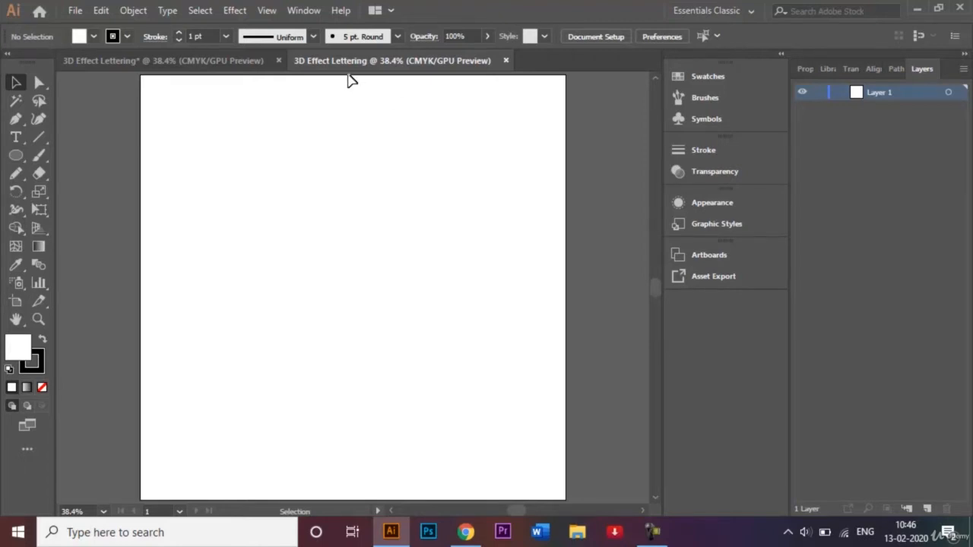
click(235, 60)
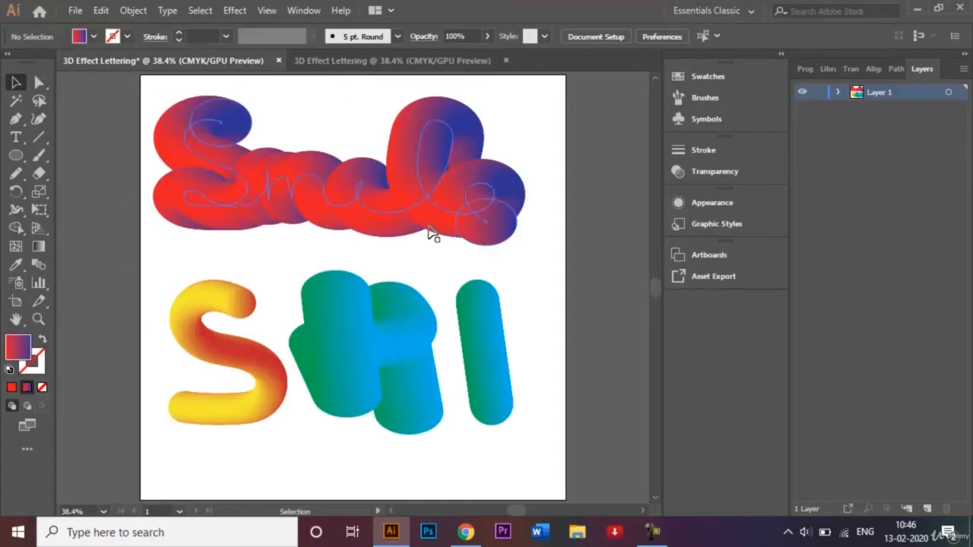
click(387, 65)
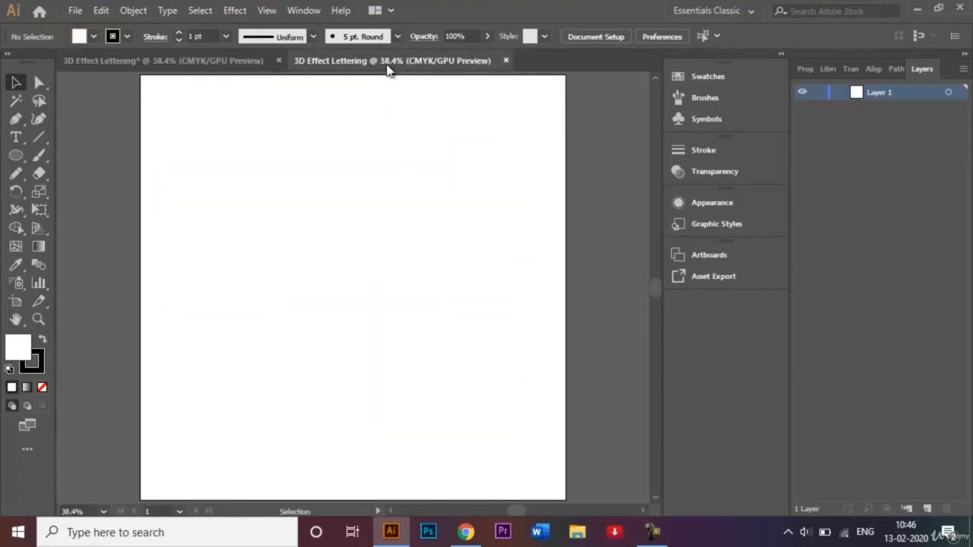
Draw a small circle with no fill and a black 1 pt stroke in the left part of the artboard
click(17, 156)
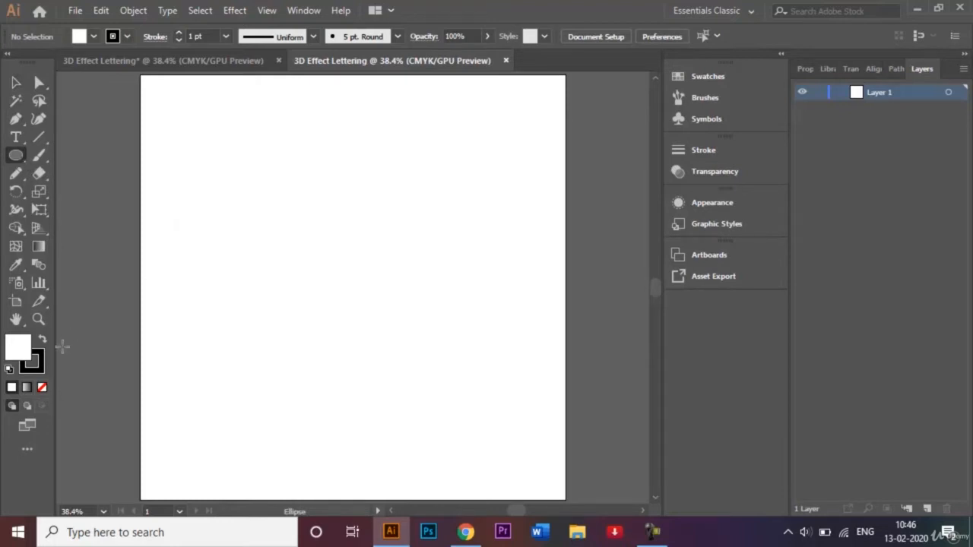
click(127, 37)
click(10, 62)
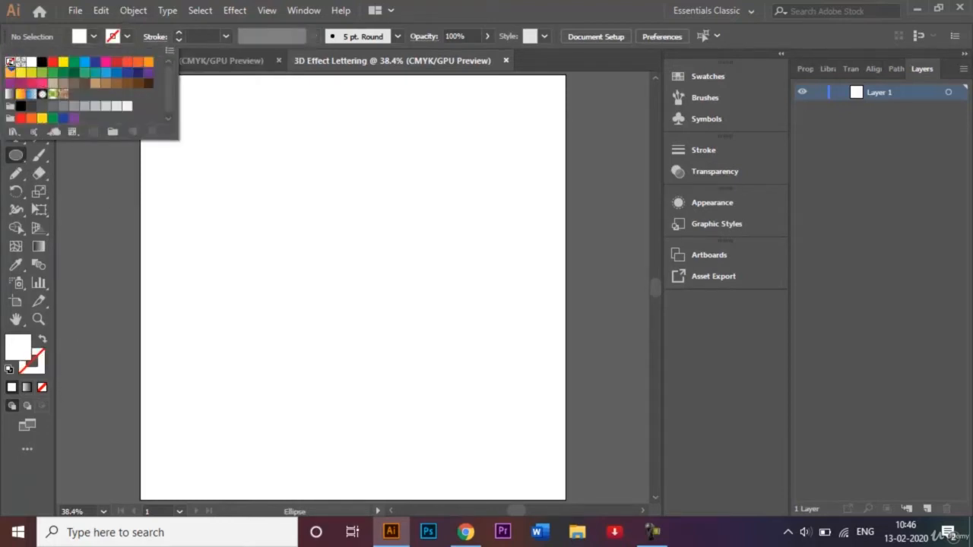
click(41, 388)
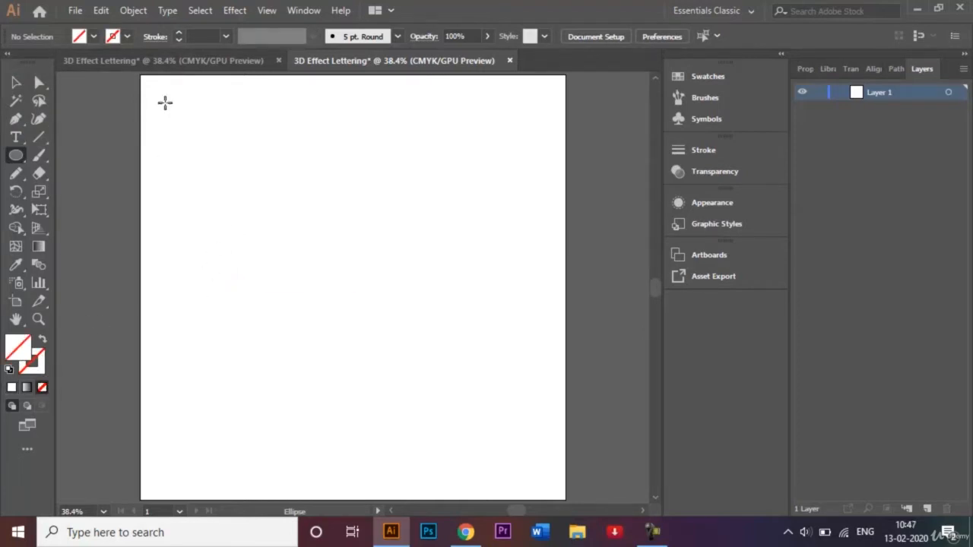
click(127, 37)
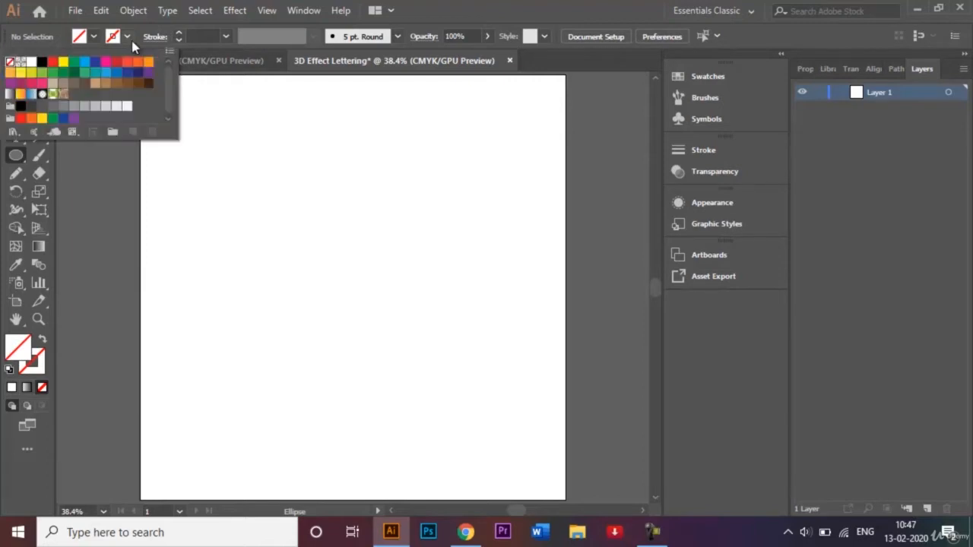
click(41, 61)
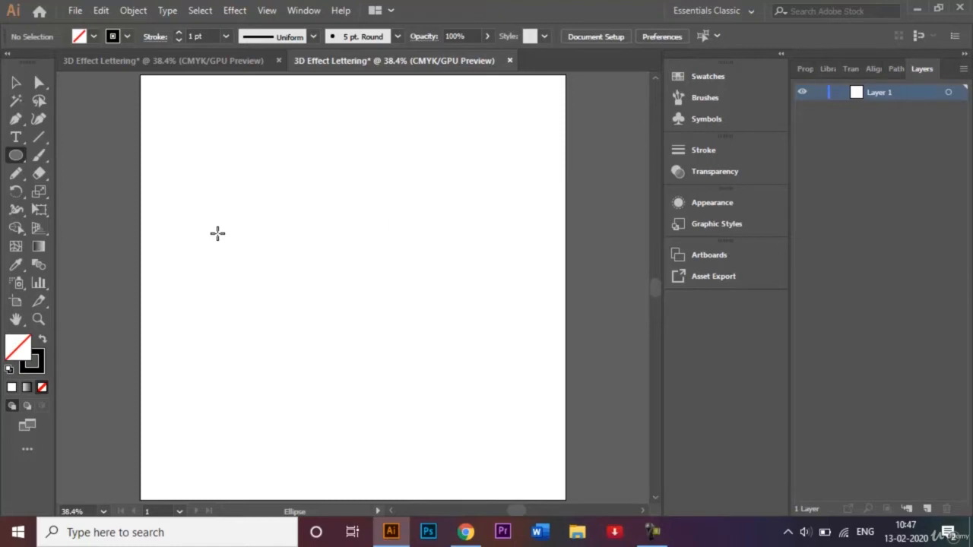
drag(217, 233, 245, 257)
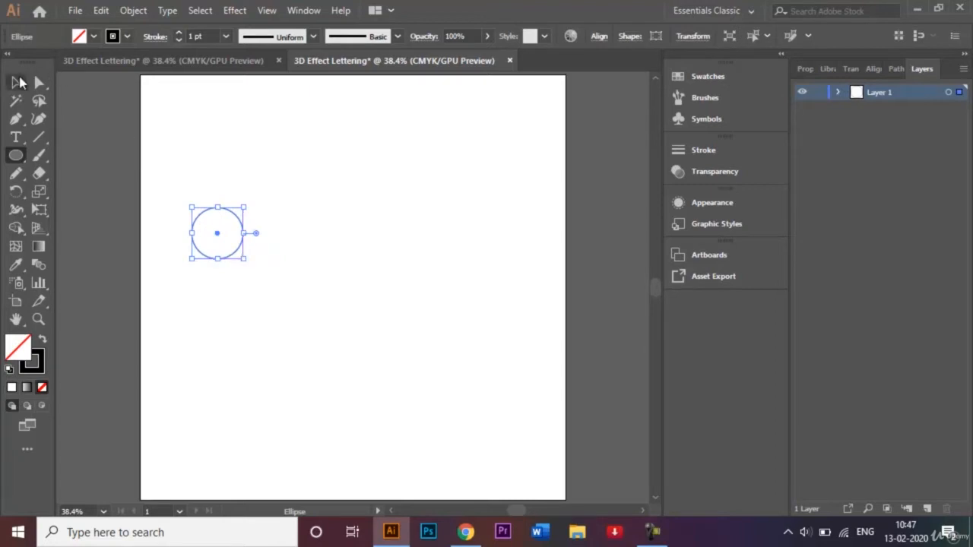
click(18, 82)
click(174, 126)
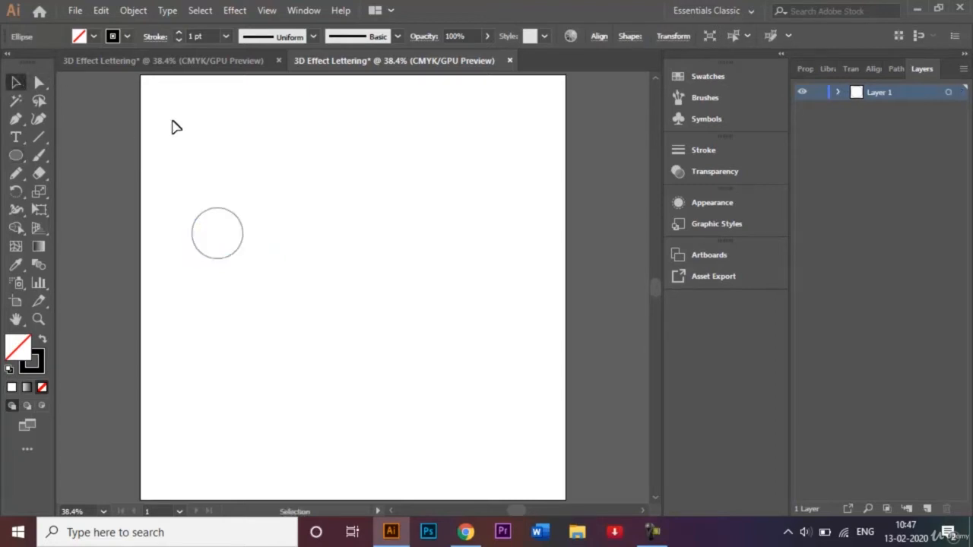
Fill the circle with the default linear white-to-black gradient
click(218, 208)
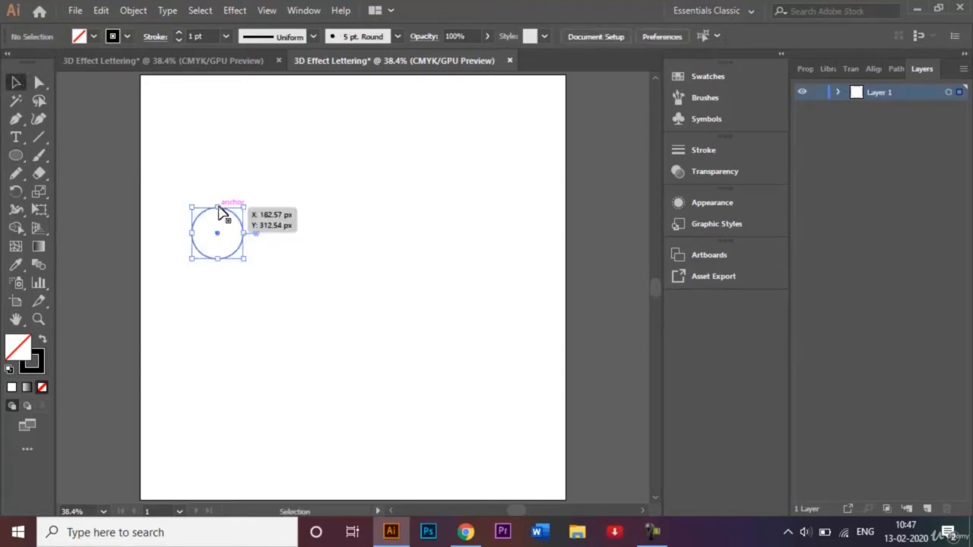
click(42, 256)
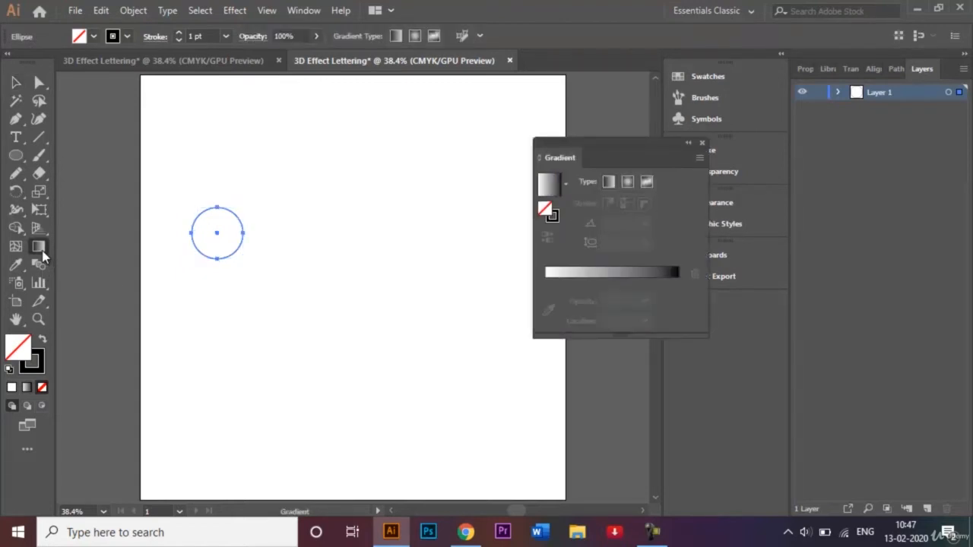
drag(612, 151, 387, 147)
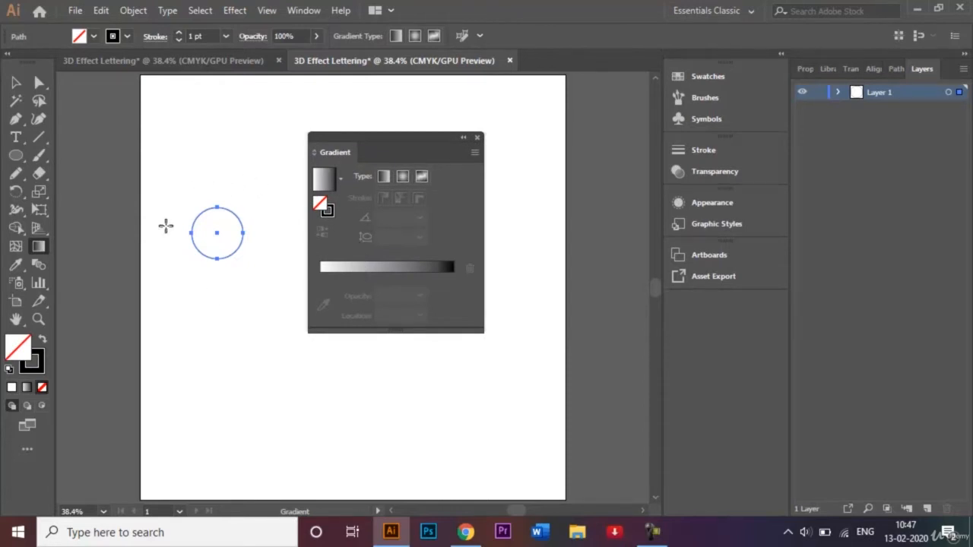
click(342, 270)
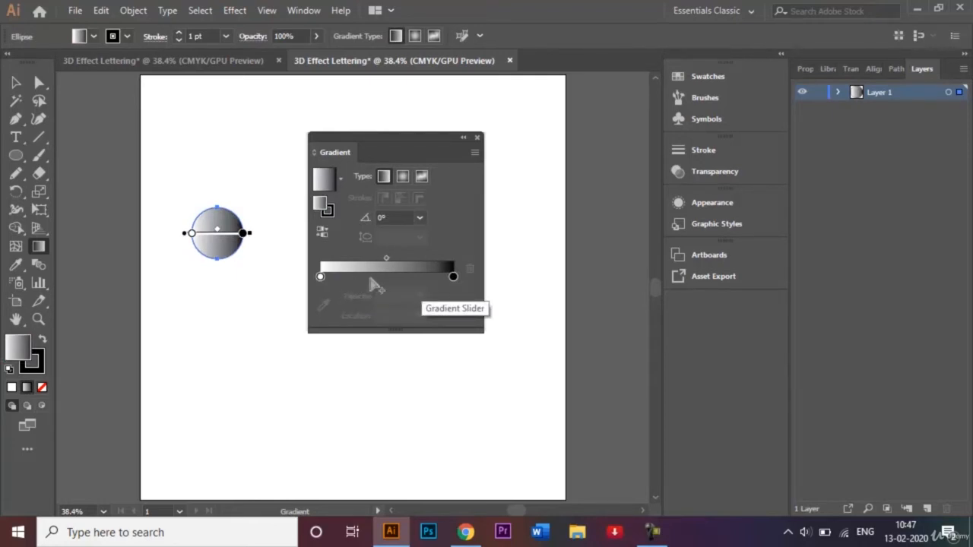
Set the circle's gradient start stop to yellow and its end stop to dark blue, and close the gradient settings
click(320, 278)
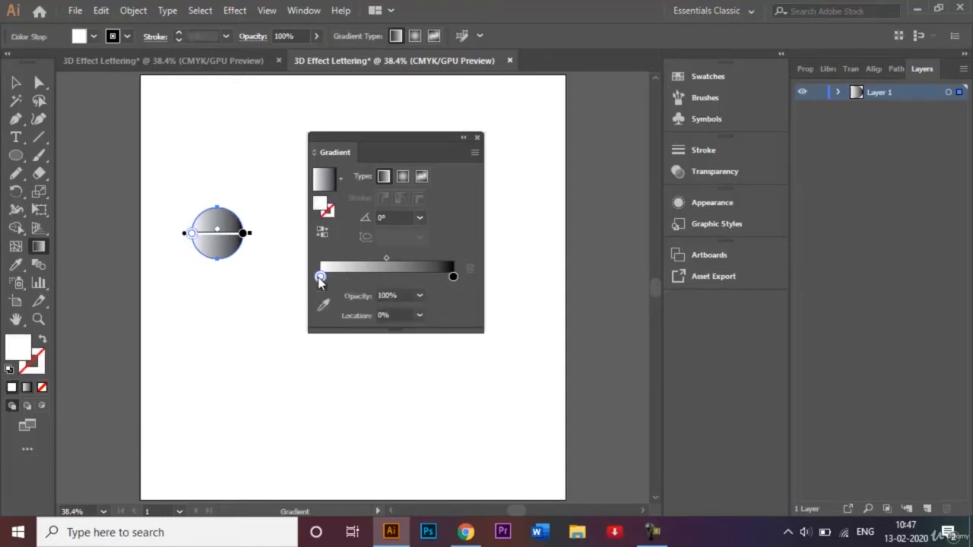
double_click(320, 278)
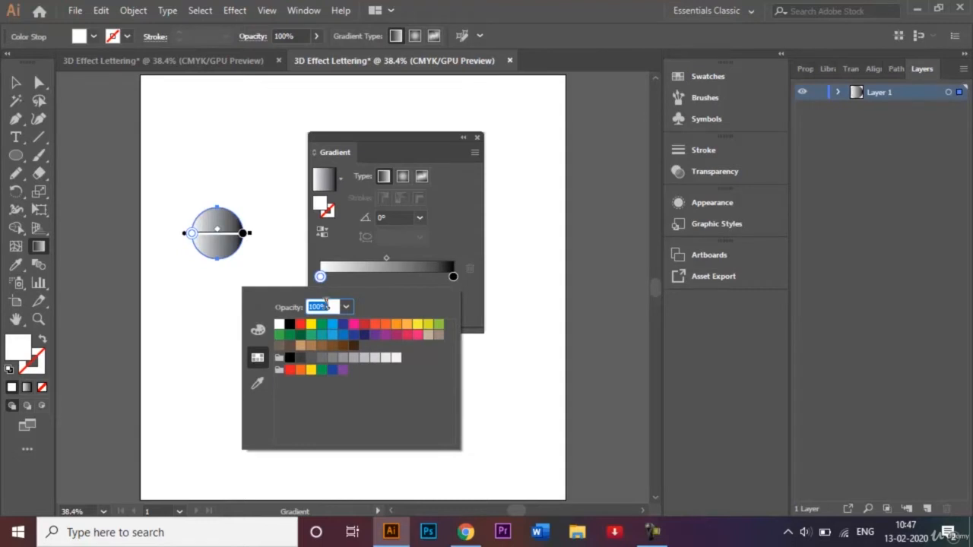
click(311, 325)
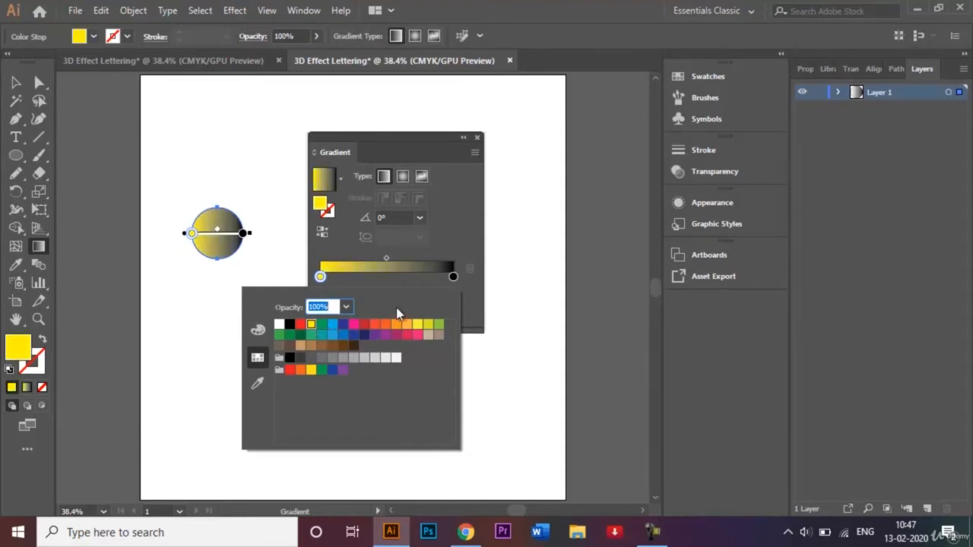
click(453, 276)
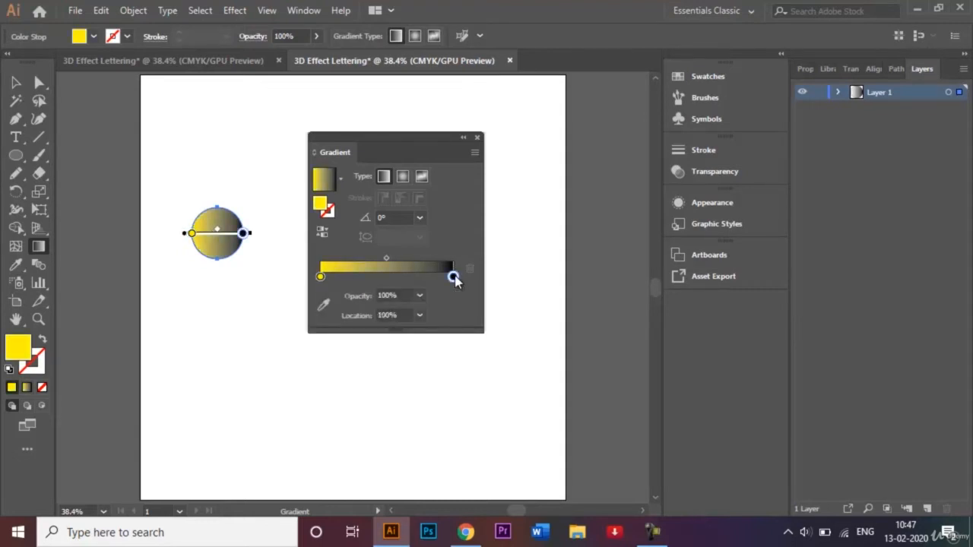
double_click(453, 277)
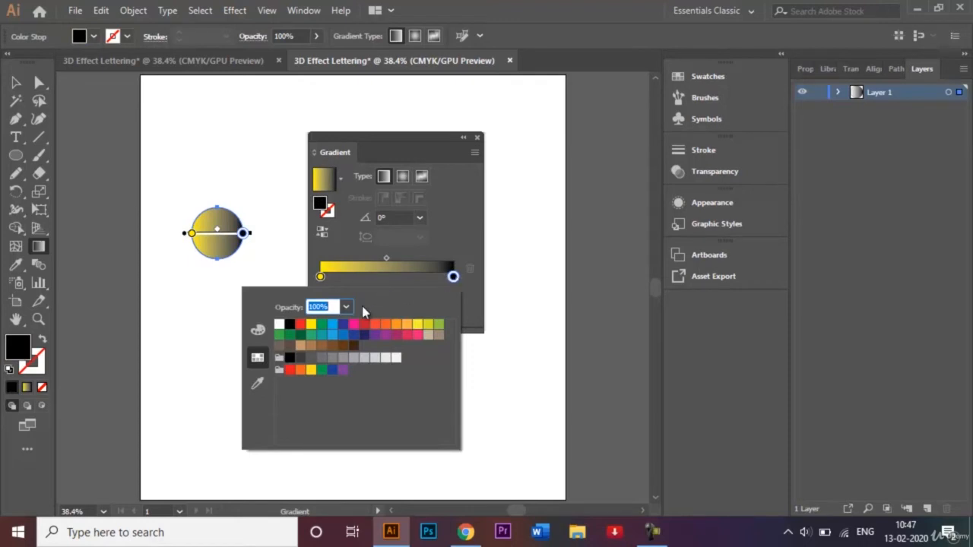
click(353, 335)
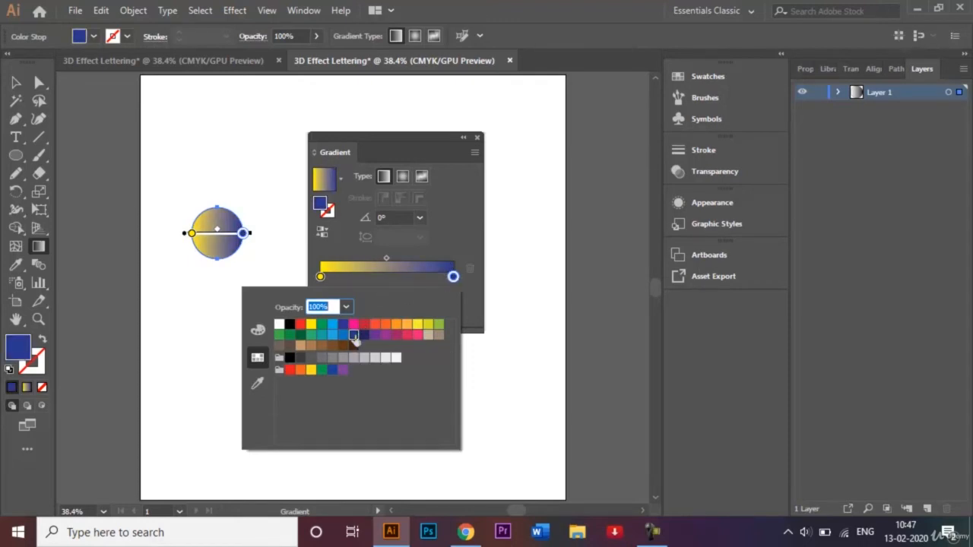
click(480, 144)
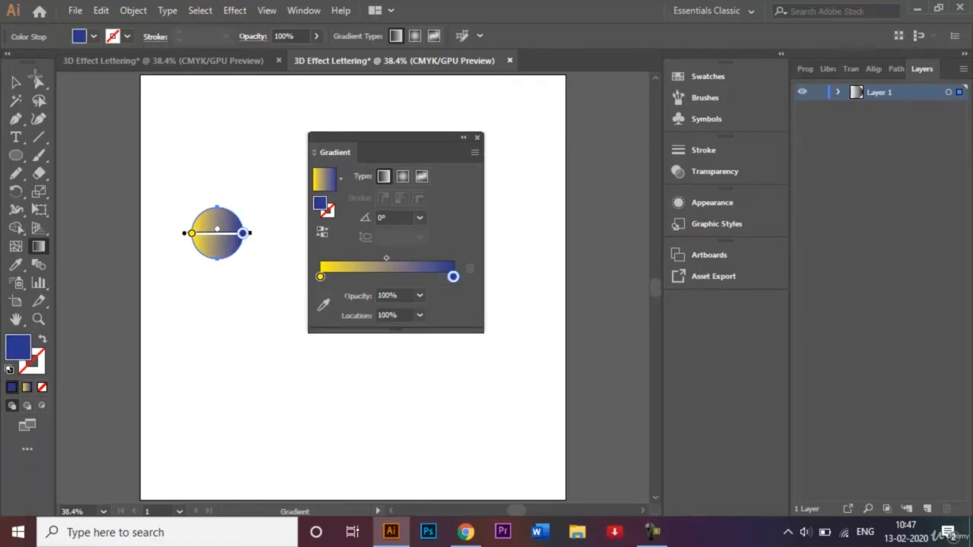
click(16, 84)
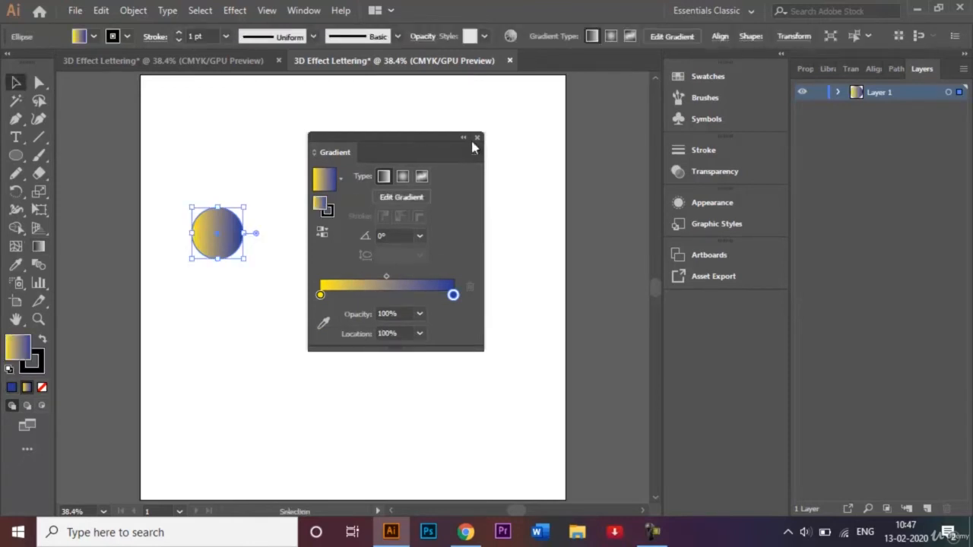
click(477, 139)
click(433, 137)
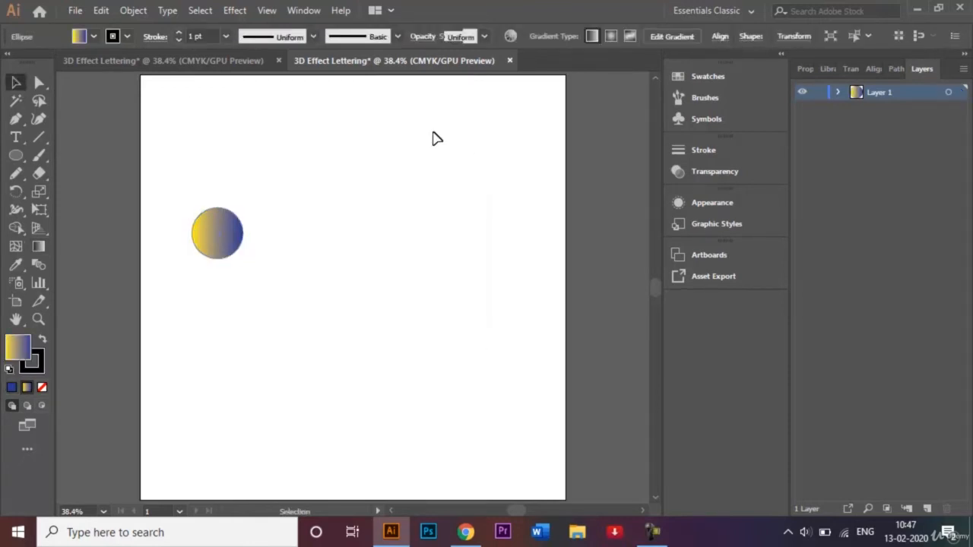
Remove the gradient circle's stroke and place a copy of the circle level with it on its right side
drag(182, 187, 263, 279)
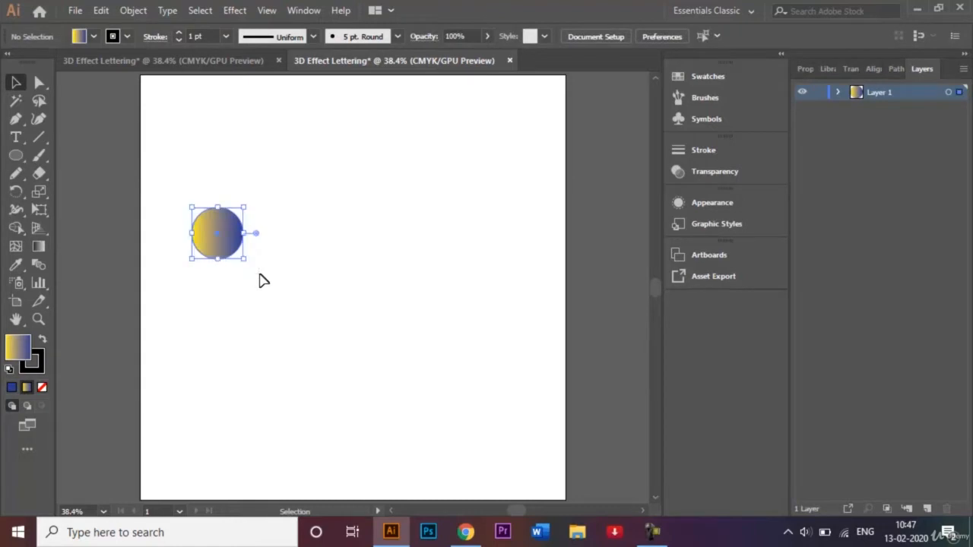
click(128, 36)
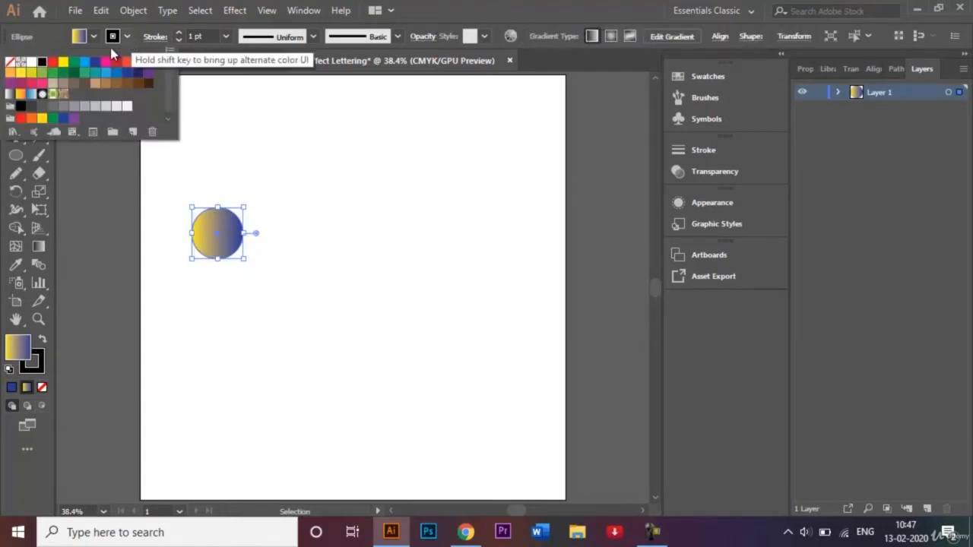
click(10, 63)
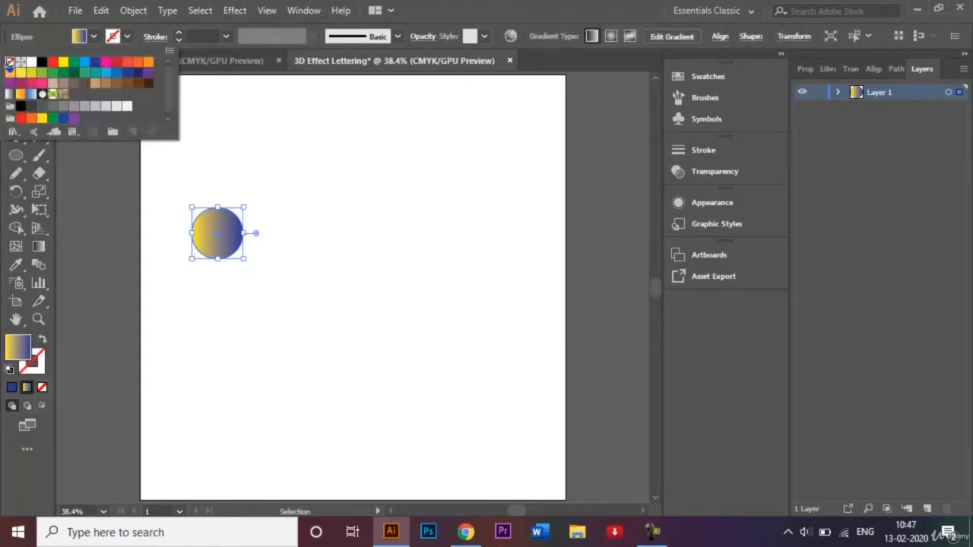
click(241, 189)
click(284, 202)
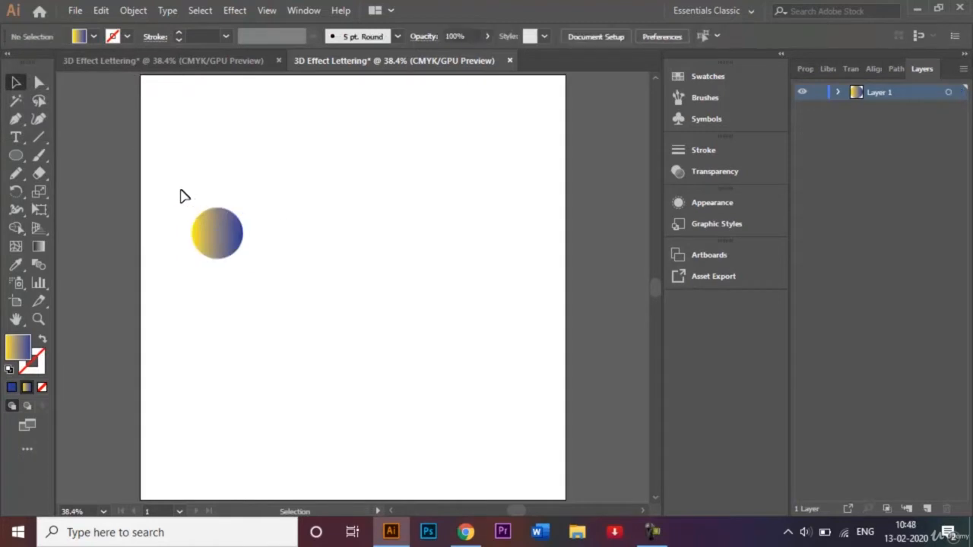
drag(182, 196, 309, 238)
click(302, 310)
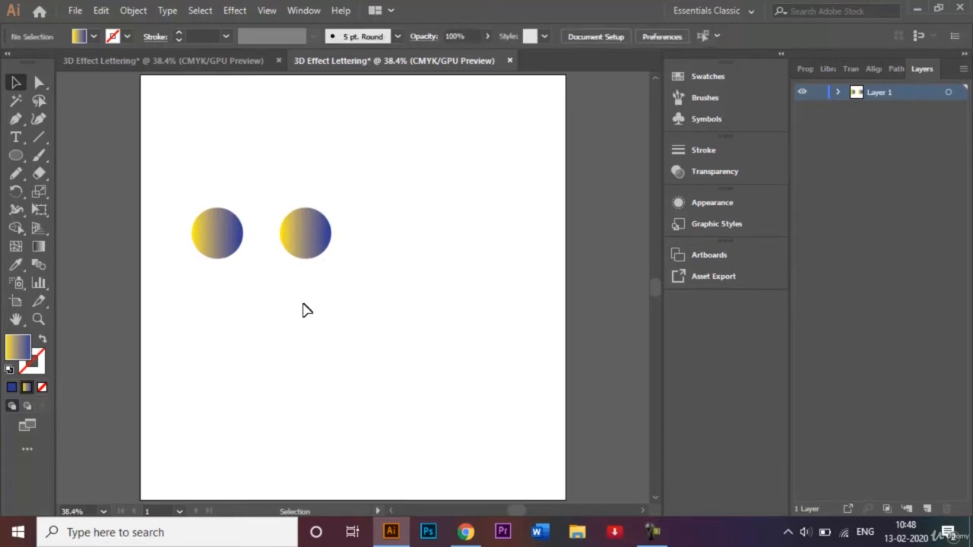
Blend the two gradient circles using Specified Steps spacing with 200 steps
drag(175, 193, 357, 273)
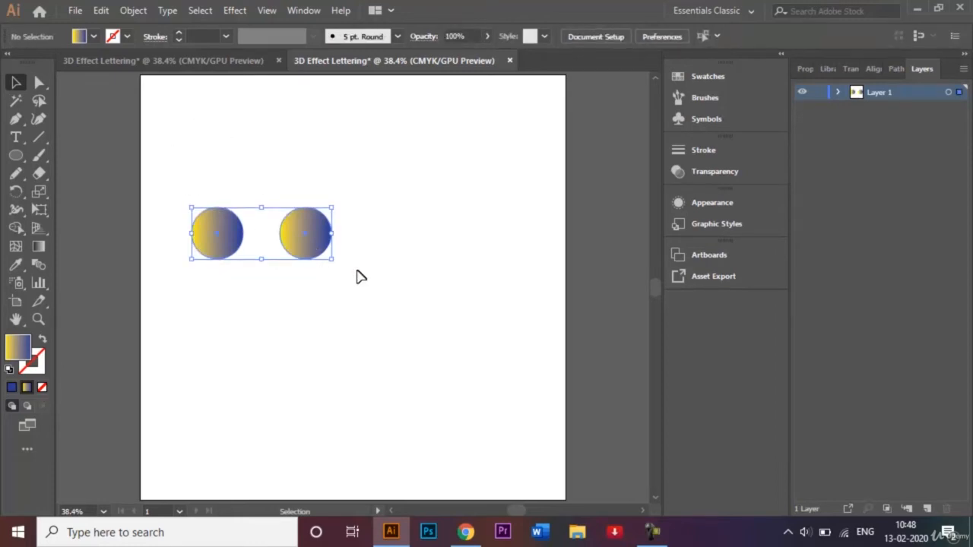
double_click(42, 270)
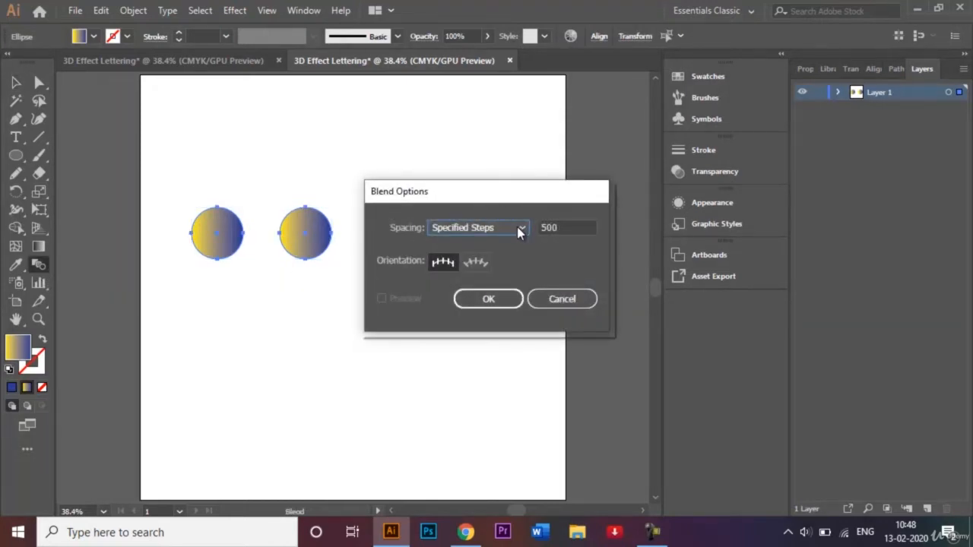
click(517, 228)
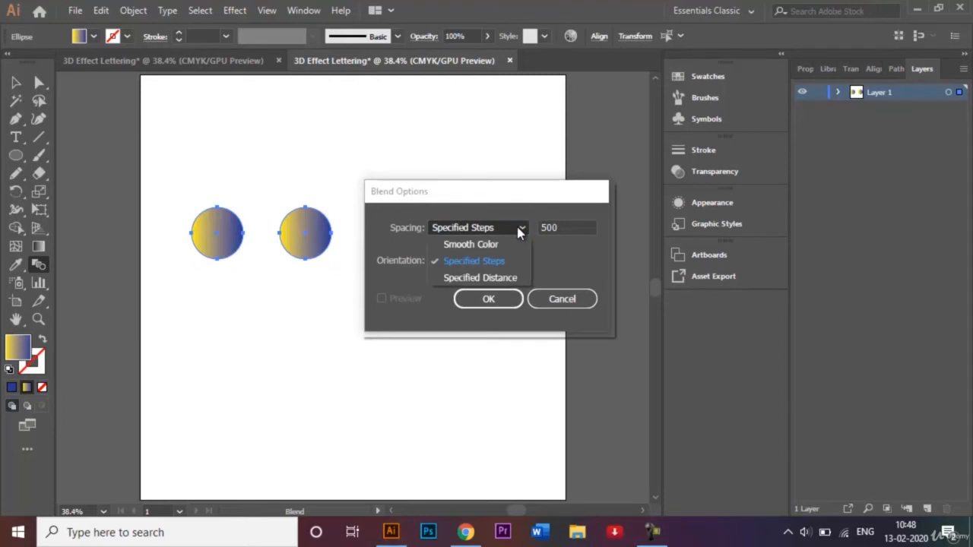
click(499, 263)
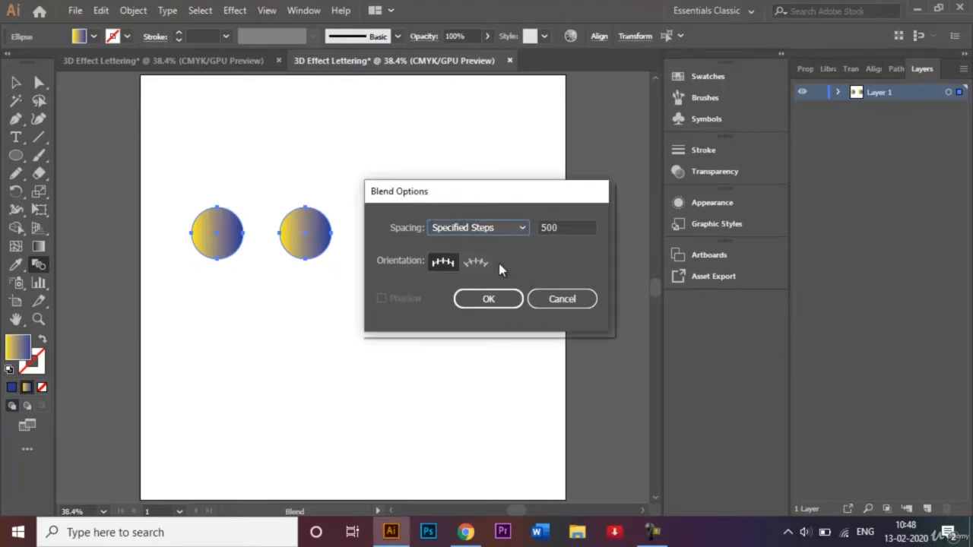
click(558, 227)
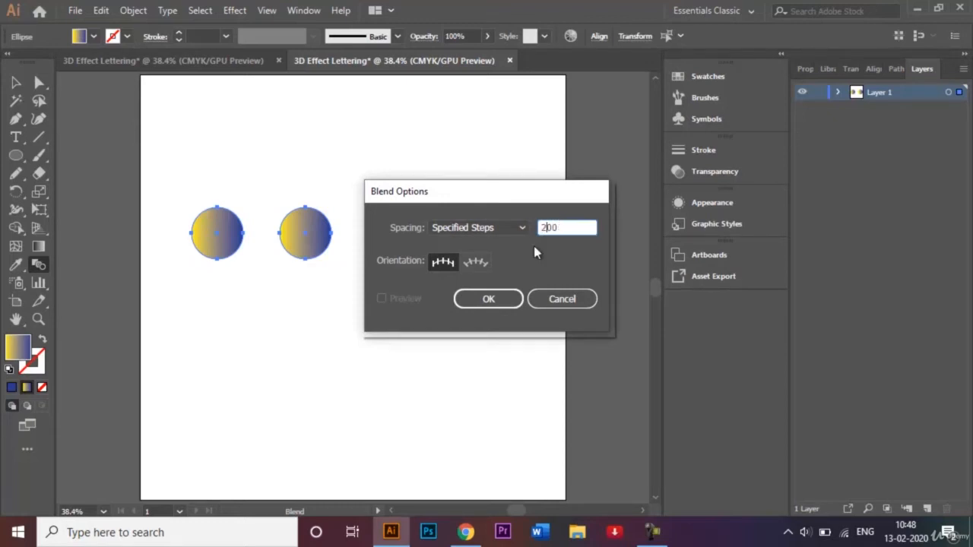
click(505, 300)
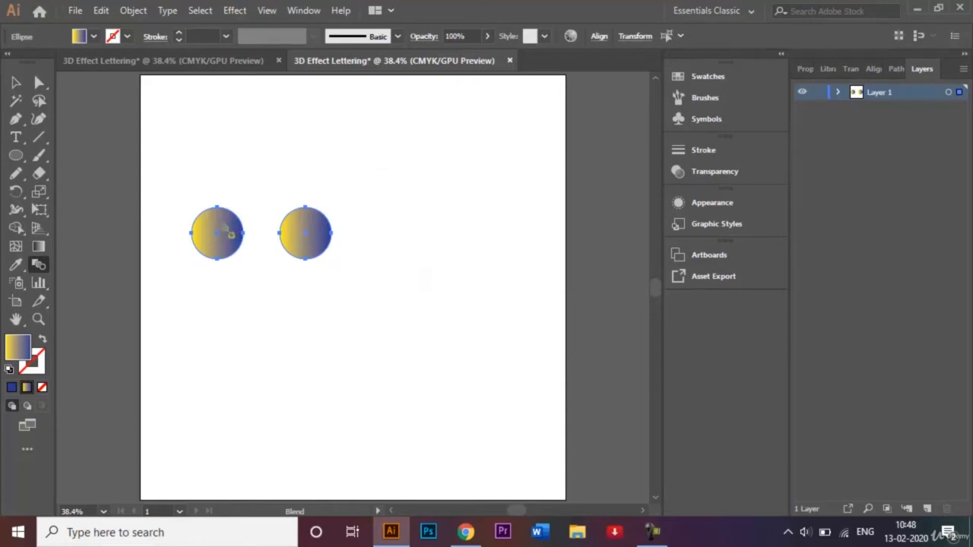
click(323, 234)
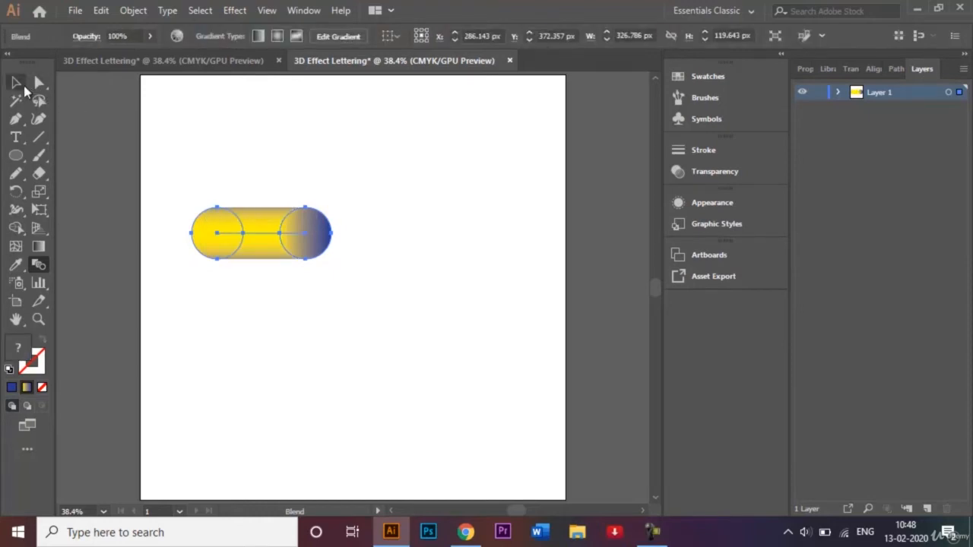
Move the blended shape up to the upper-left area of the artboard
click(18, 84)
click(256, 191)
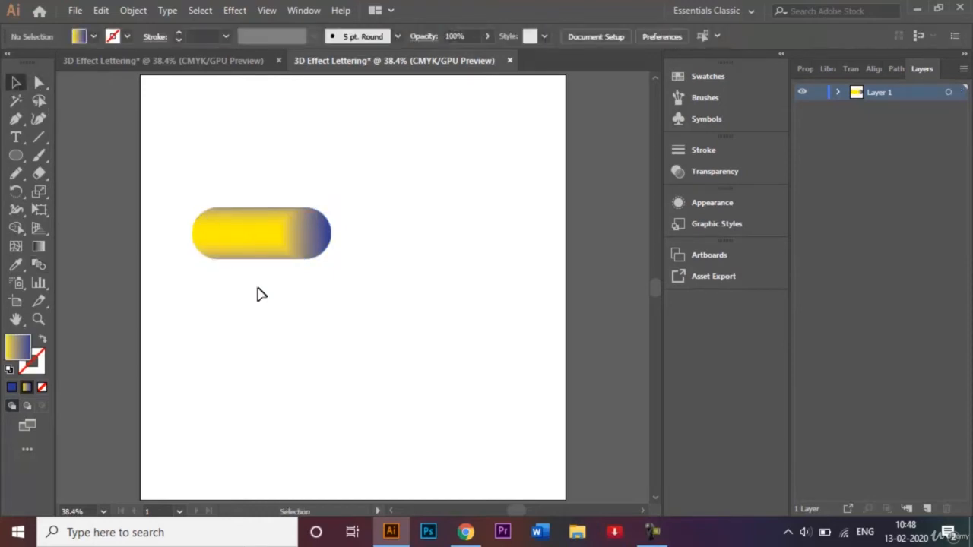
drag(248, 230, 236, 147)
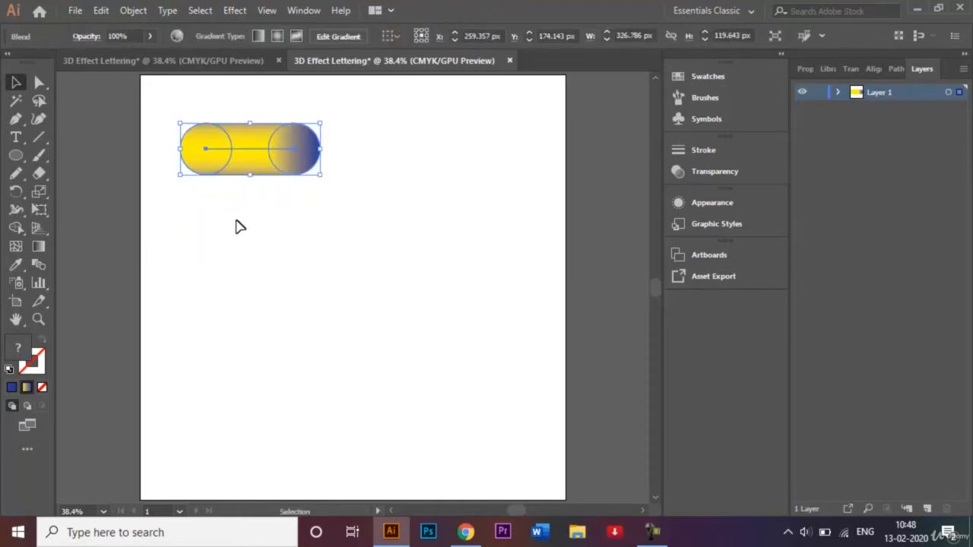
Draw a freehand S-shaped path below the blended shape with the Pencil tool at its smoothest fidelity
click(18, 176)
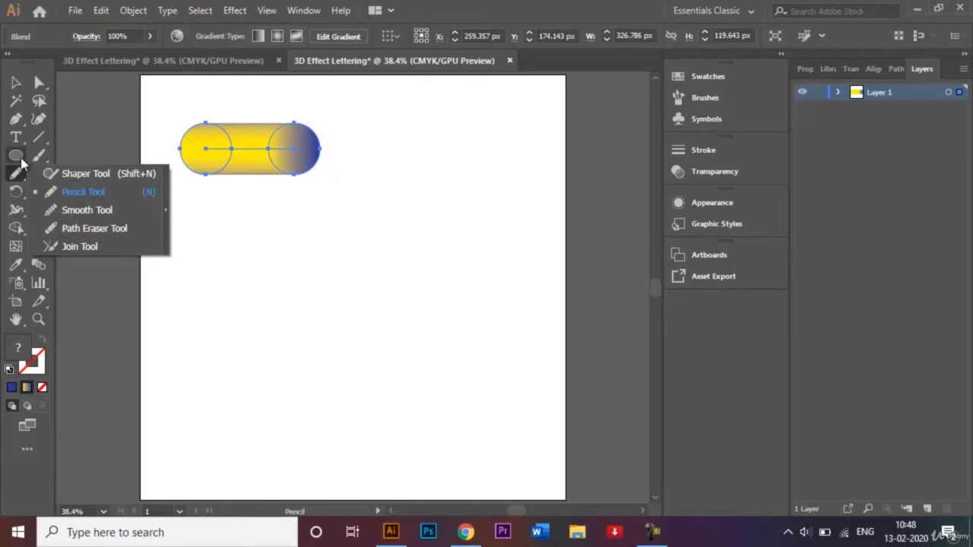
click(72, 191)
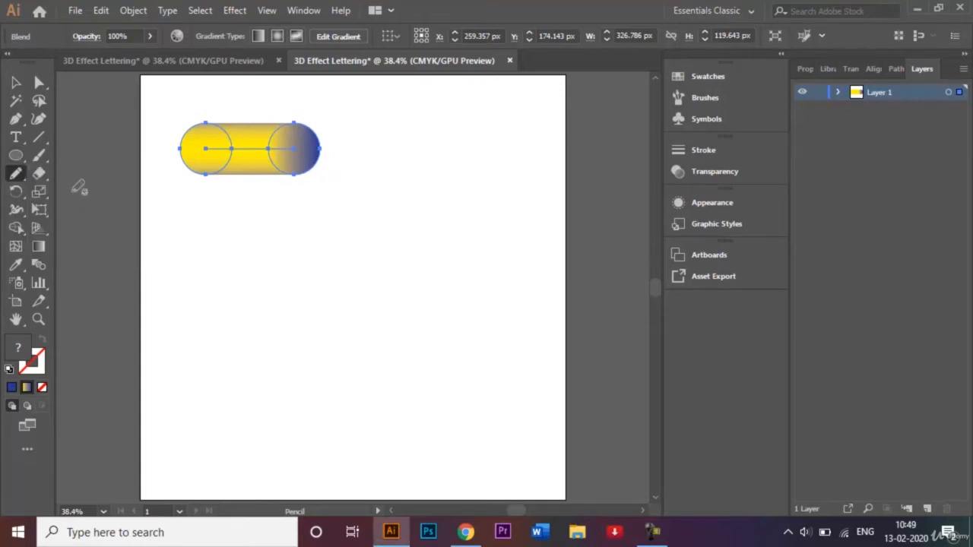
double_click(15, 173)
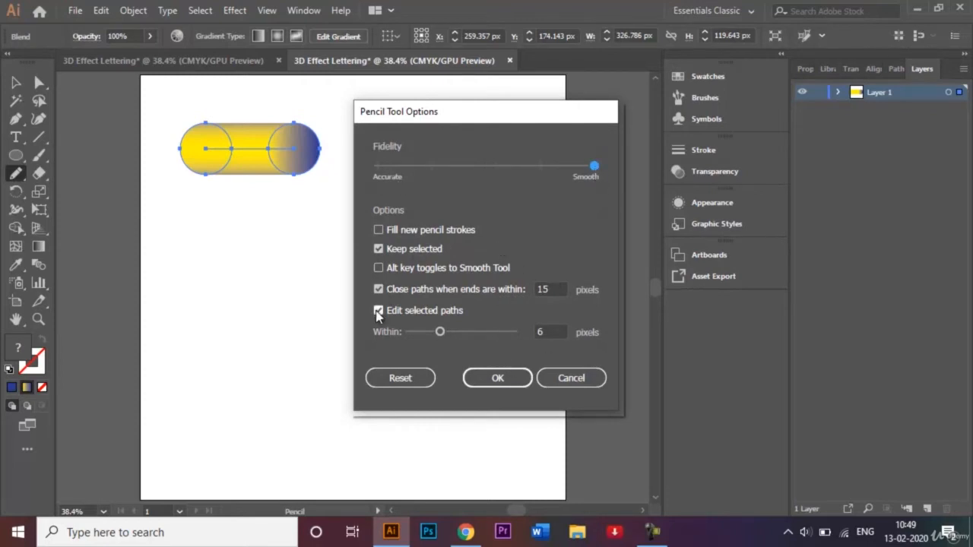
click(498, 379)
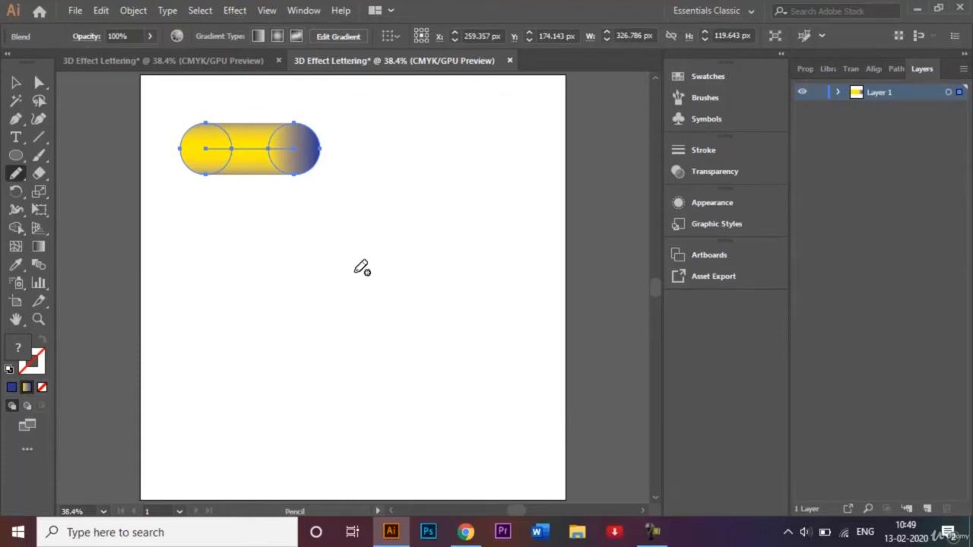
click(220, 64)
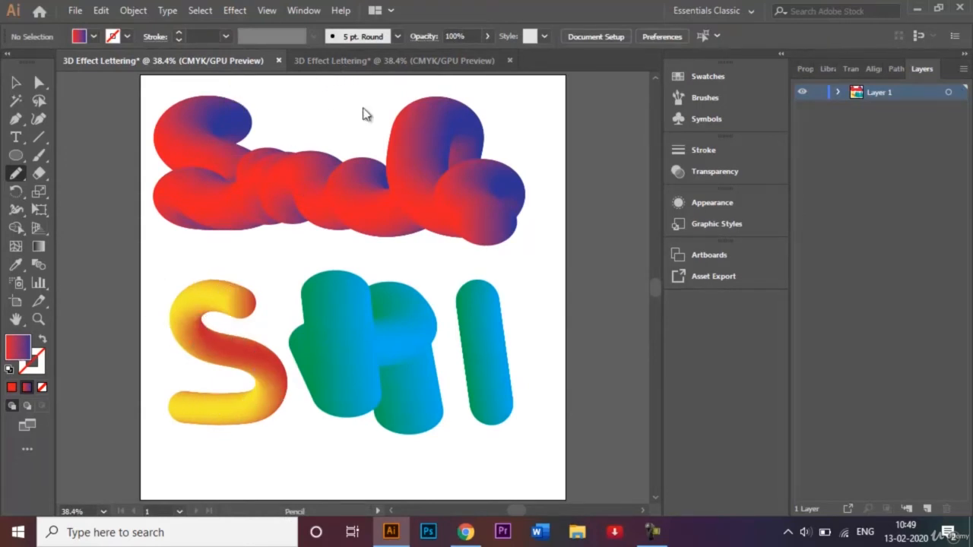
click(389, 60)
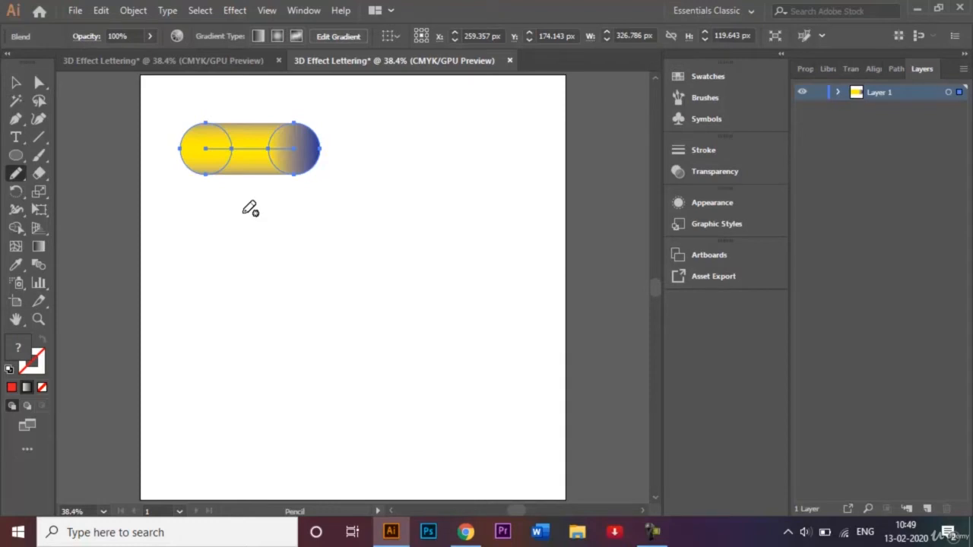
mouse_move(275, 224)
mouse_down()
mouse_move(225, 235)
mouse_move(208, 259)
mouse_move(222, 287)
mouse_move(292, 298)
mouse_move(306, 321)
mouse_move(307, 361)
mouse_move(271, 400)
mouse_move(227, 396)
mouse_move(218, 354)
mouse_up()
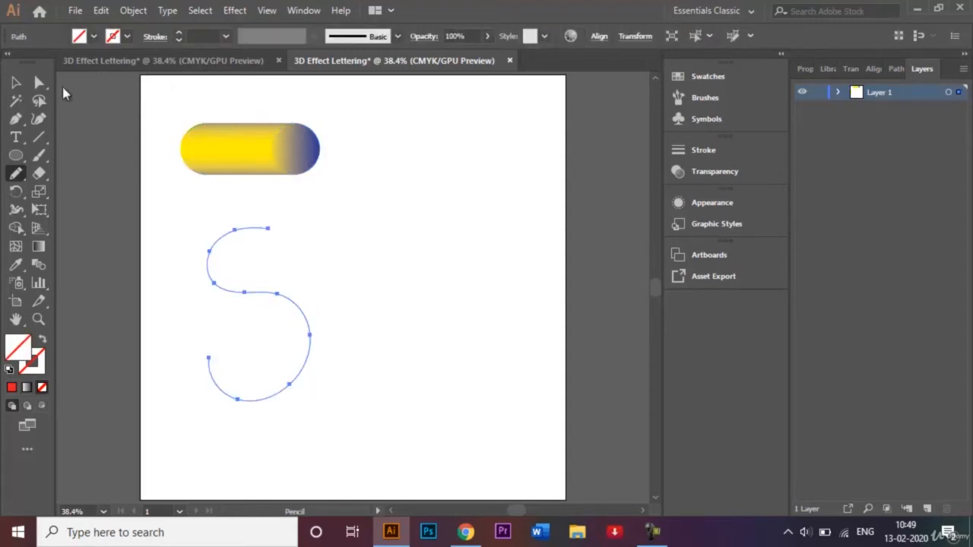
Replace the blend's spine with the S-shaped path and deselect the result
click(16, 82)
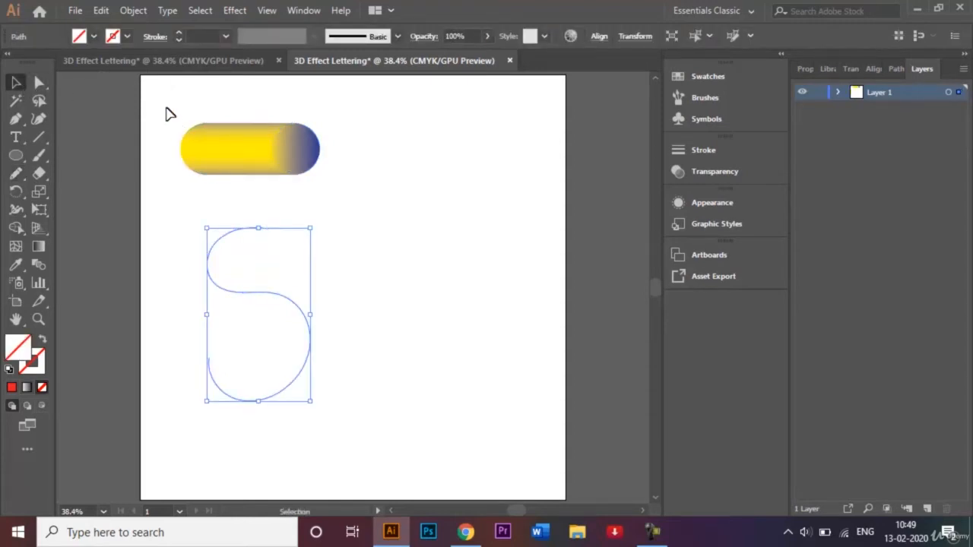
drag(166, 108, 356, 427)
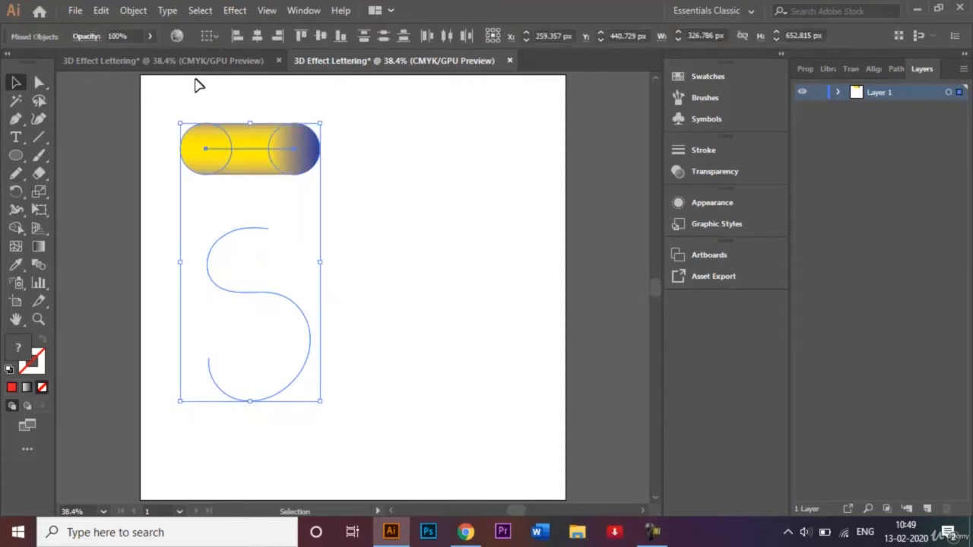
click(135, 11)
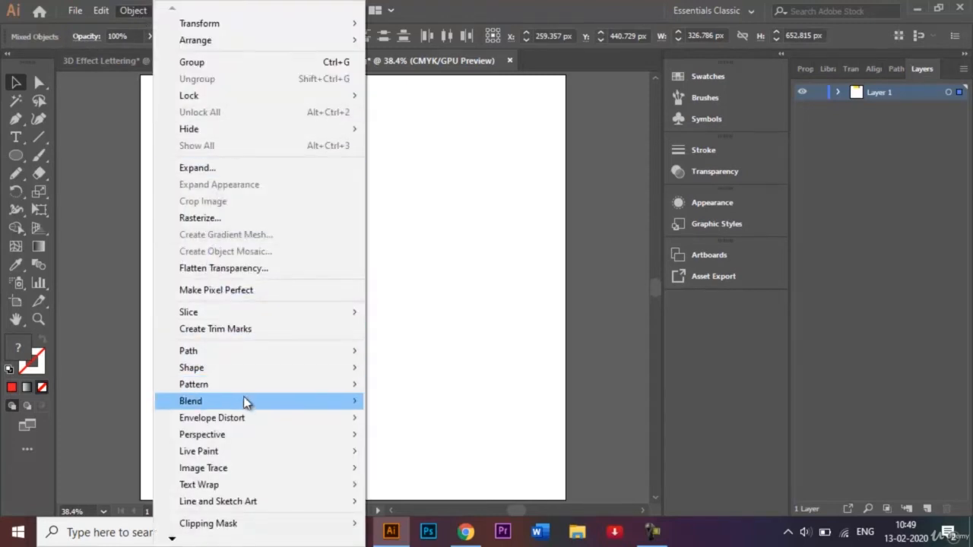
mouse_move(244, 401)
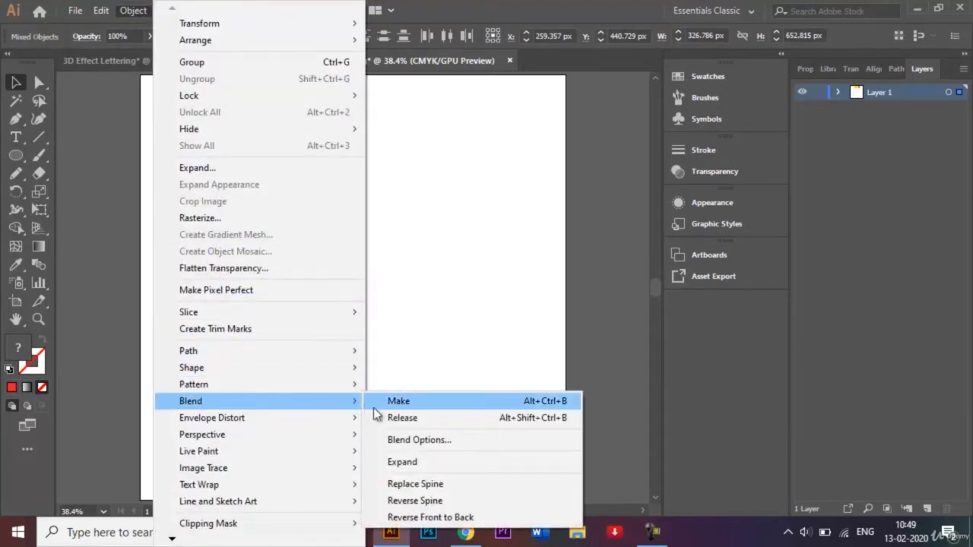
click(446, 487)
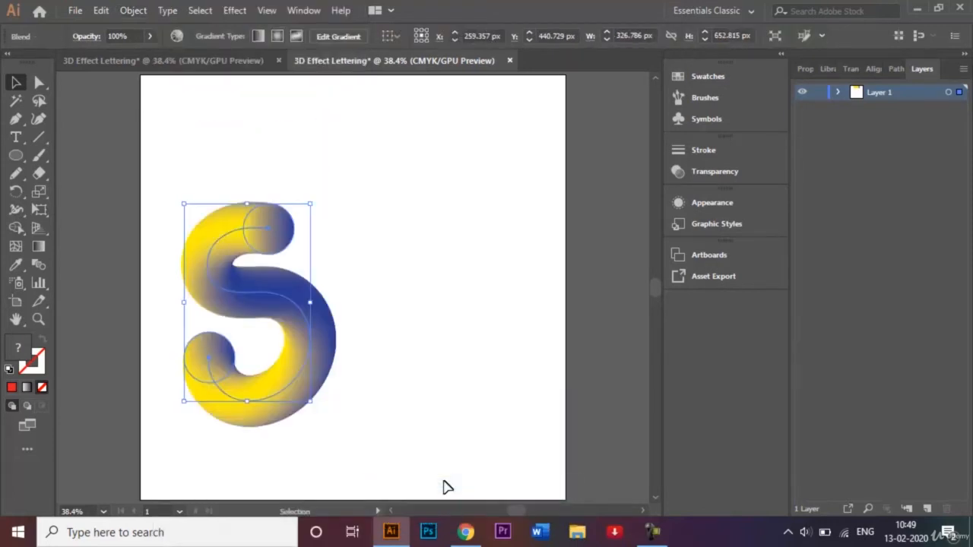
click(390, 225)
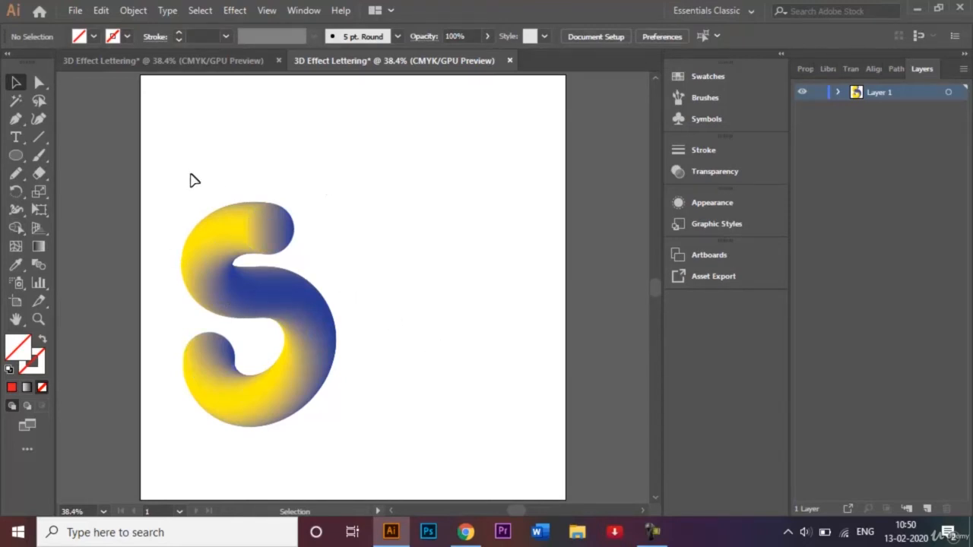
Scale the blended S down proportionally to about 203 × 318 px and place it in the artboard's upper-left corner
drag(174, 184, 342, 439)
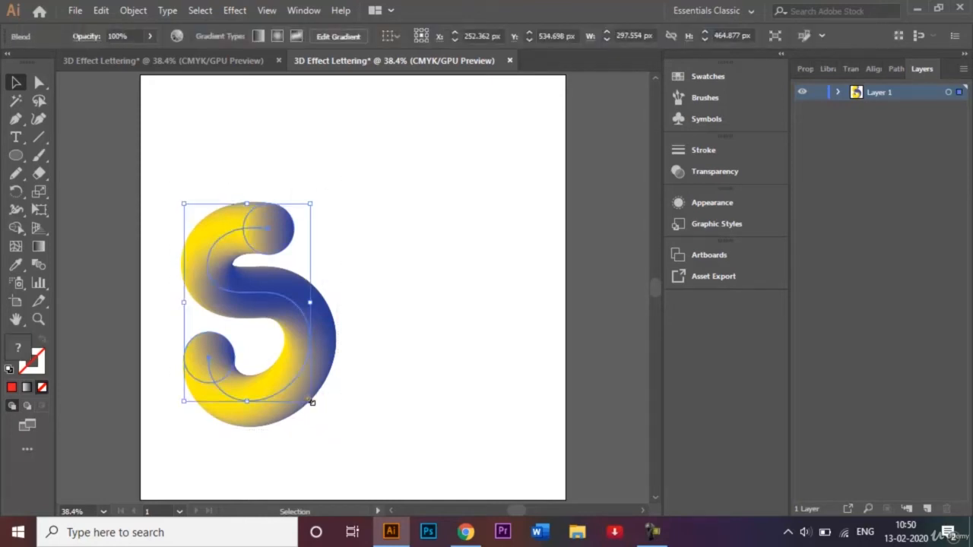
drag(310, 401, 292, 380)
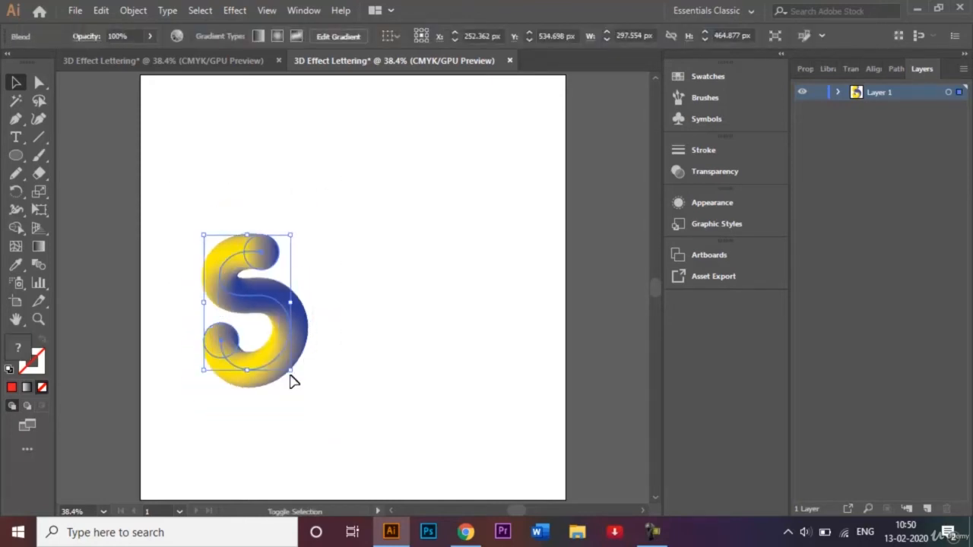
drag(266, 304, 227, 150)
click(302, 178)
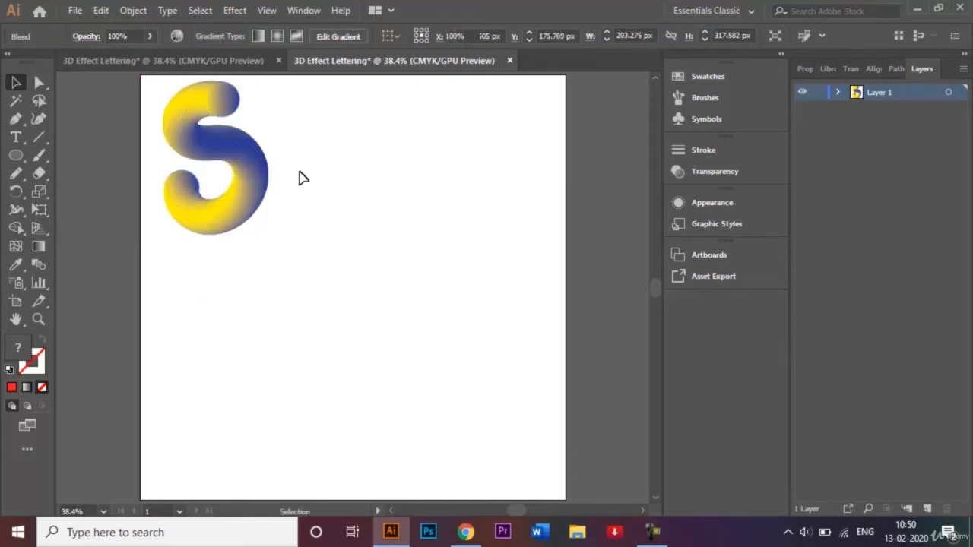
Draw a small circle with no fill and a black 1 pt stroke to the right of the blended S
click(189, 66)
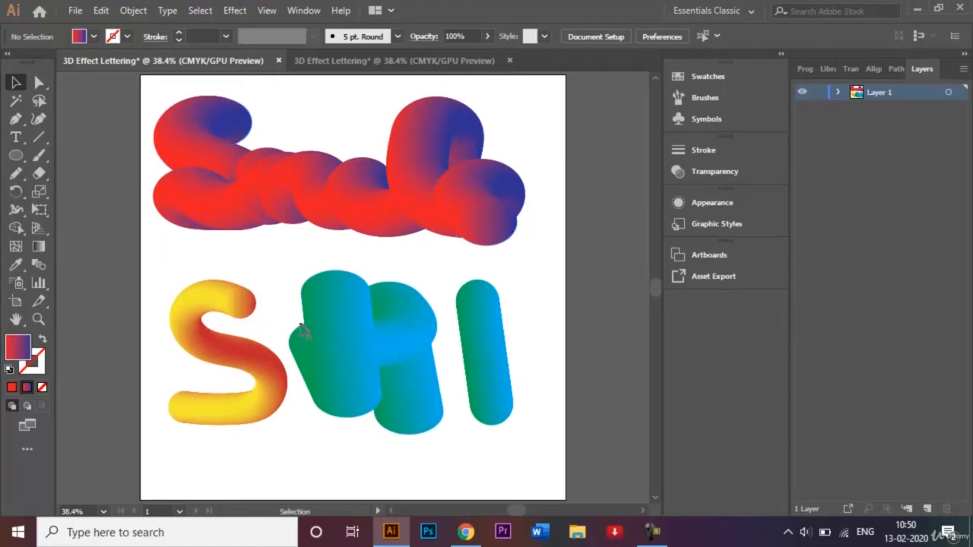
click(335, 67)
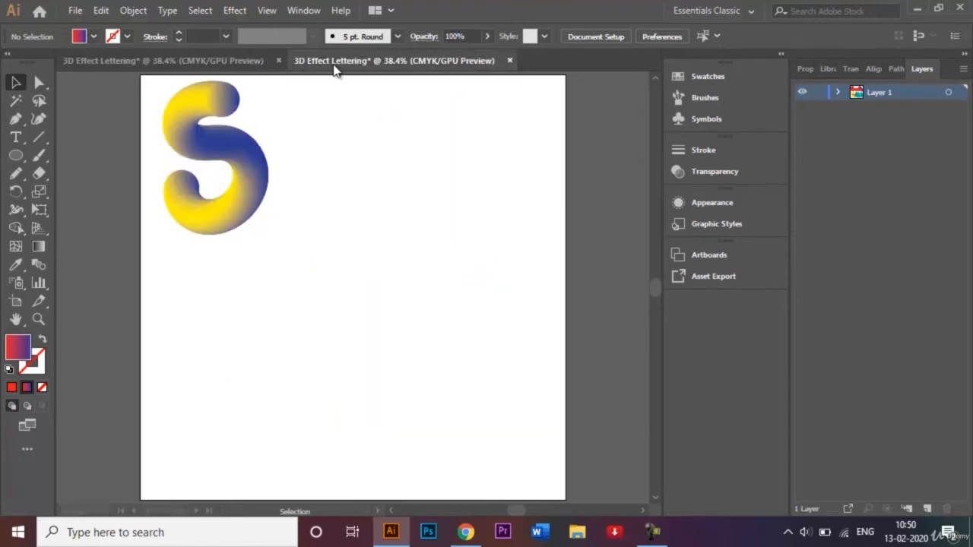
click(15, 158)
click(127, 36)
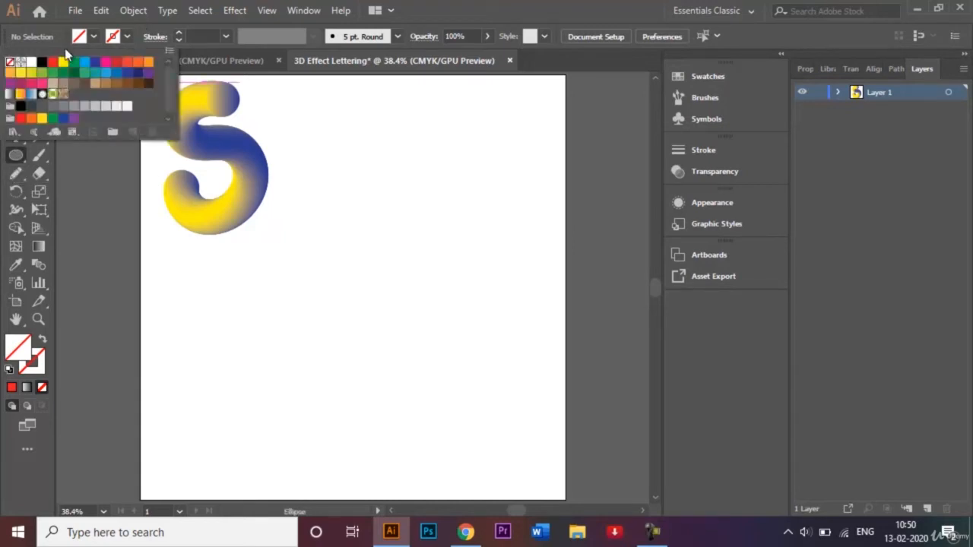
click(42, 63)
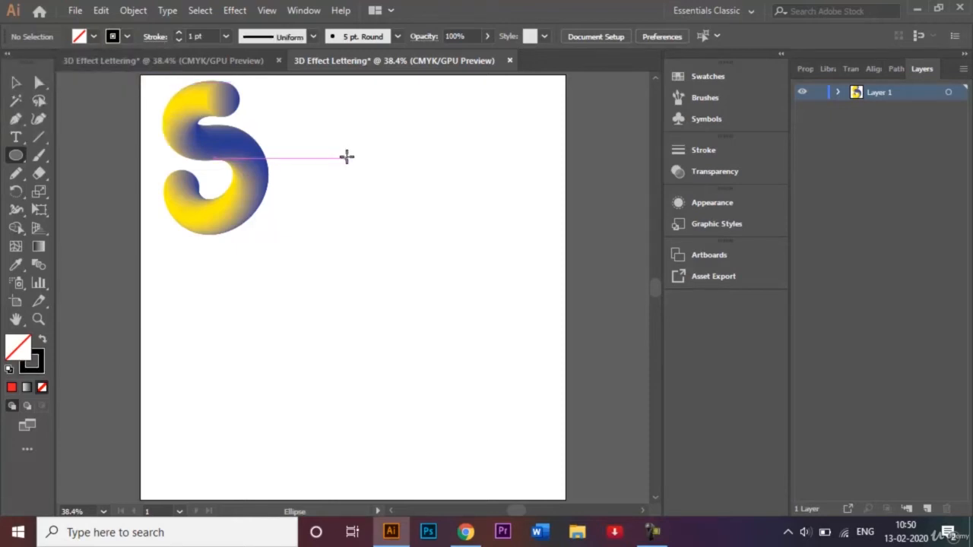
drag(347, 156, 370, 179)
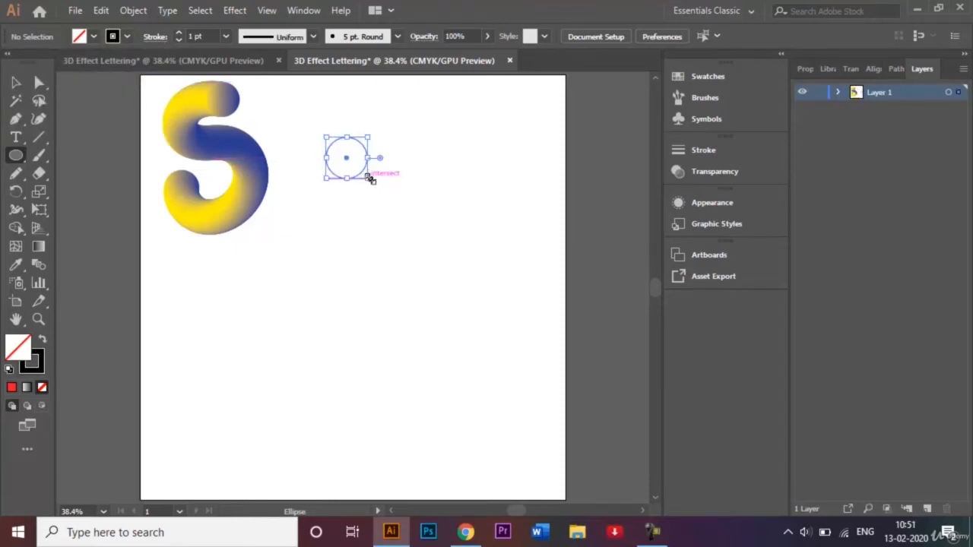
Fill the new circle with the default linear white-to-black gradient, close the gradient settings and select the circle
double_click(39, 247)
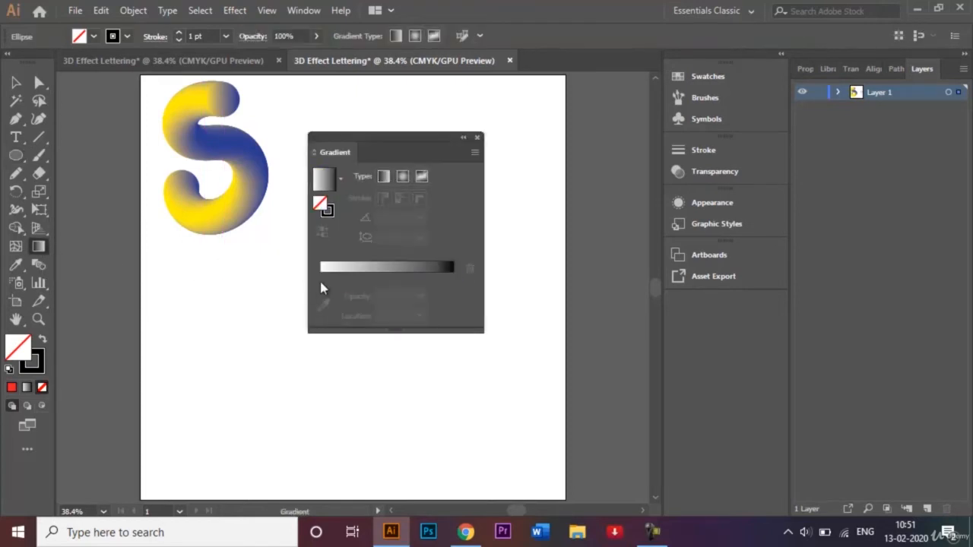
drag(411, 156, 549, 139)
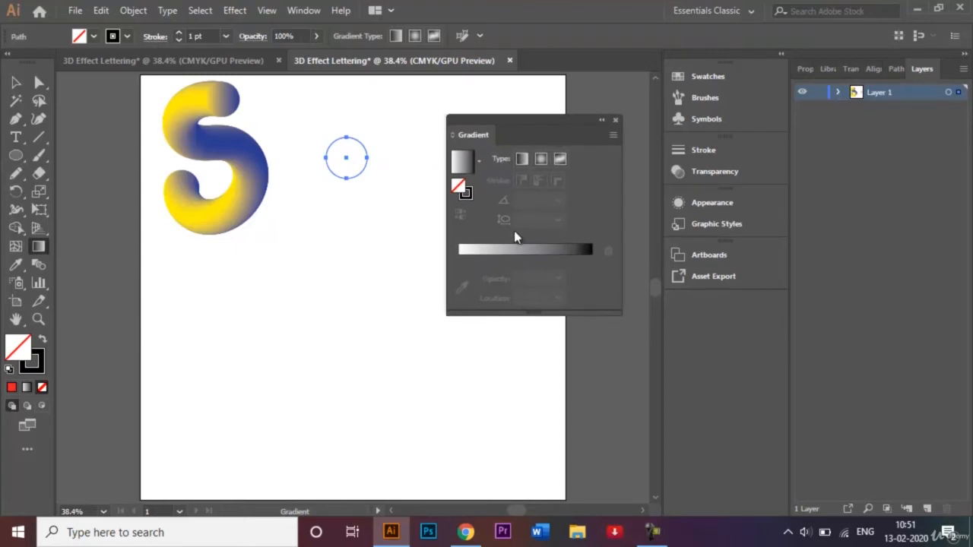
click(488, 253)
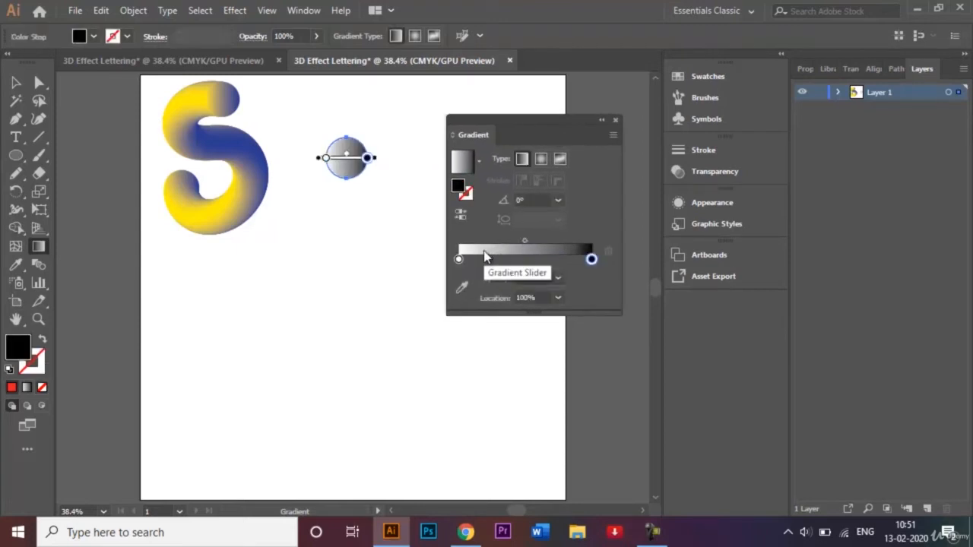
click(615, 120)
click(17, 81)
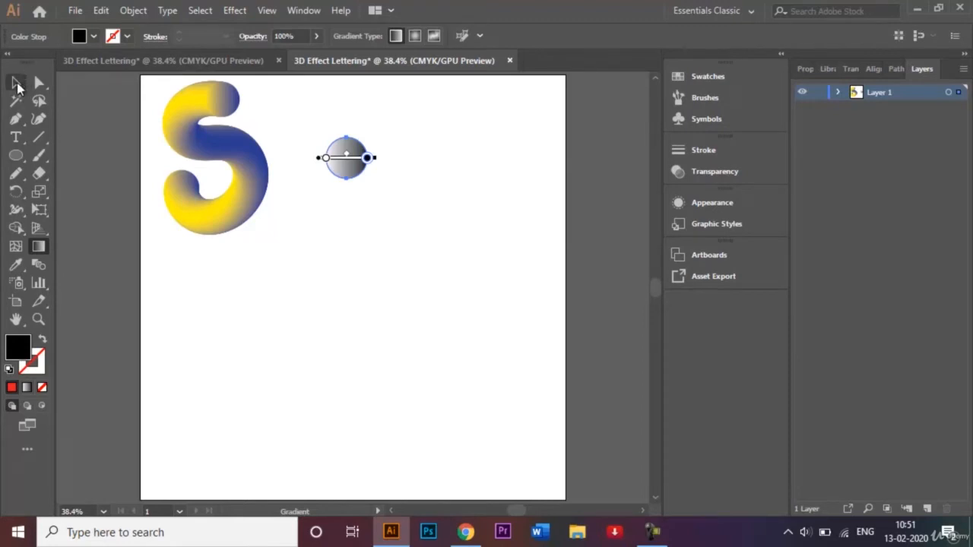
click(351, 241)
drag(321, 130, 389, 189)
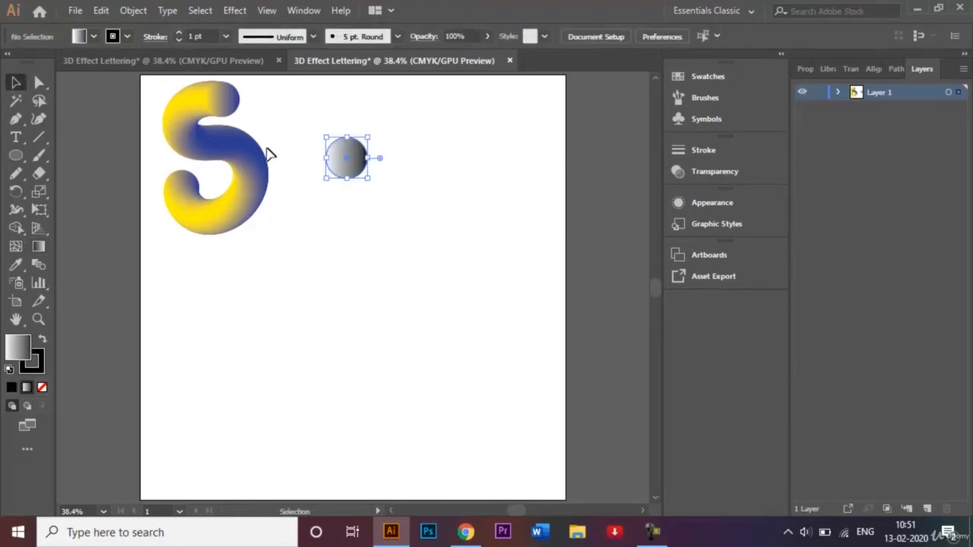
Remove the gradient circle's stroke and place a copy of the circle a short distance to its right
click(125, 38)
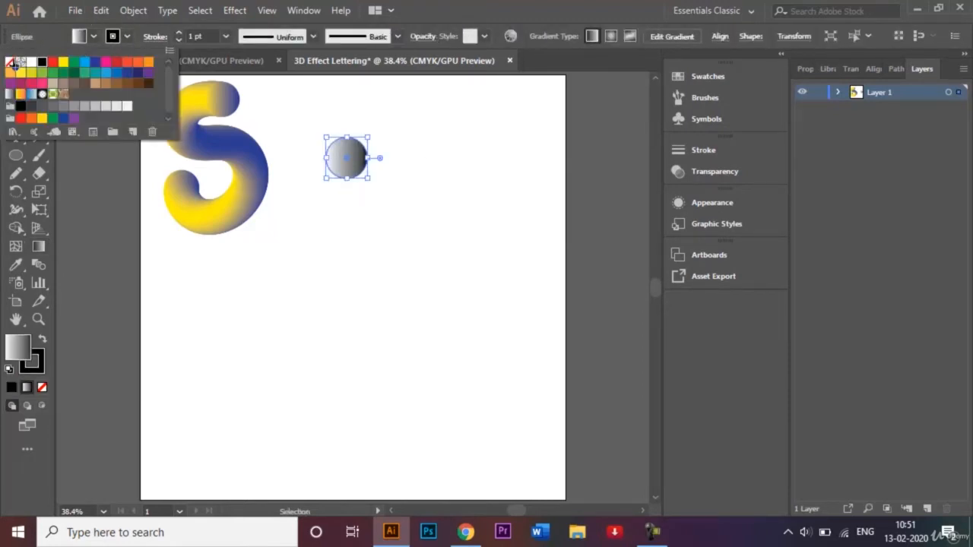
click(12, 64)
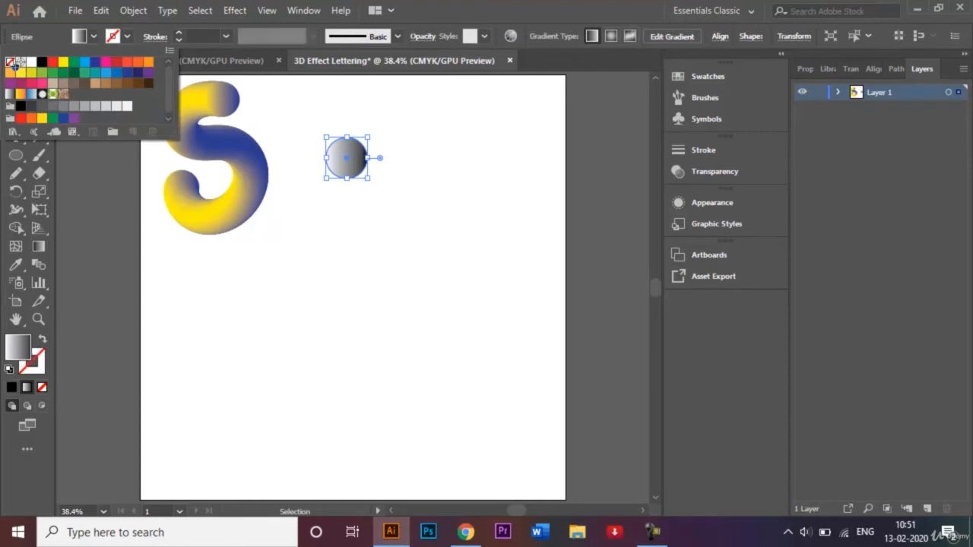
click(311, 129)
drag(312, 129, 393, 200)
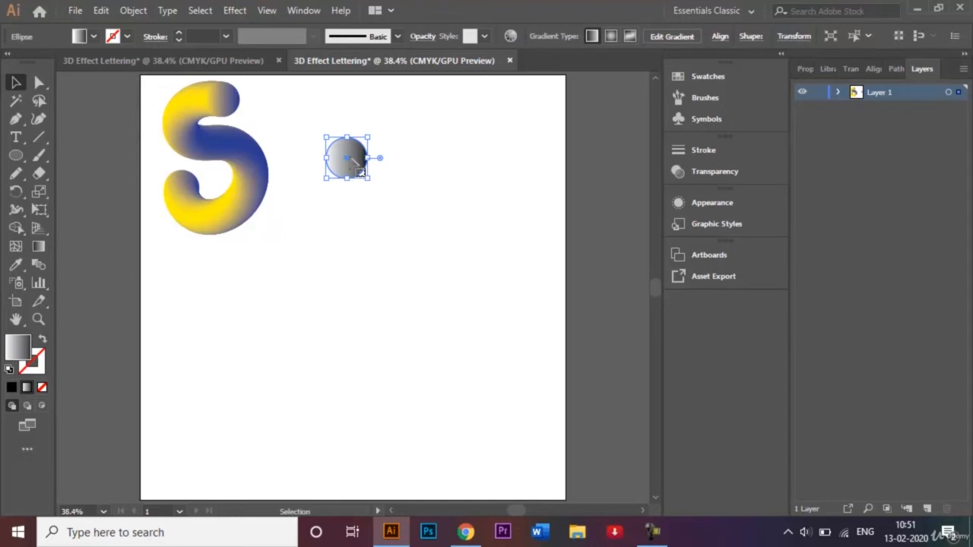
drag(352, 162, 422, 162)
click(337, 130)
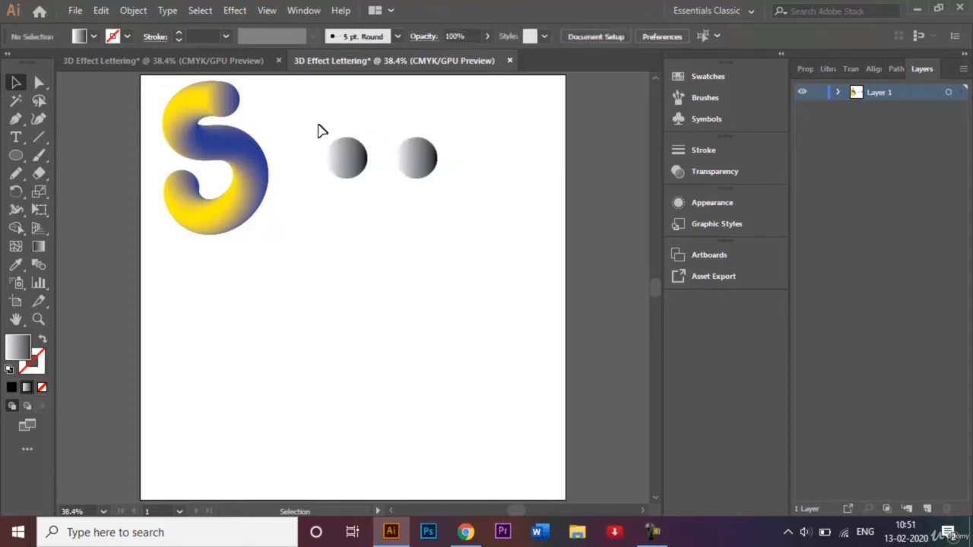
Blend the two gradient circles using 200 specified steps and deselect the result
drag(321, 131, 468, 213)
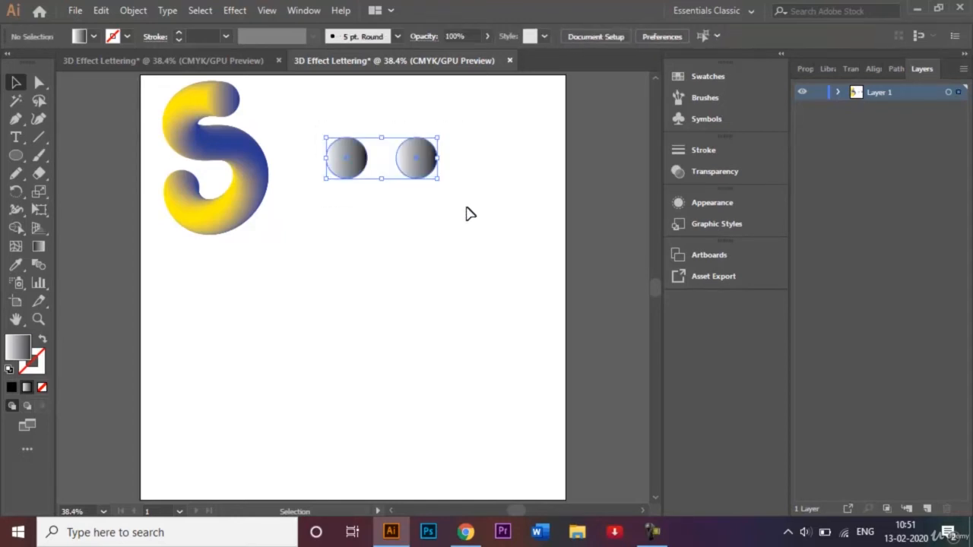
click(40, 267)
double_click(41, 267)
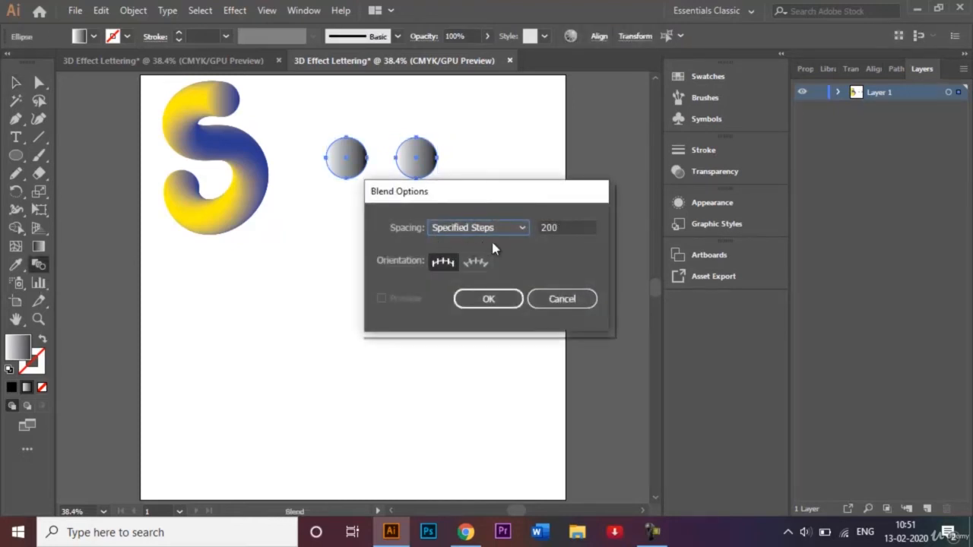
click(489, 299)
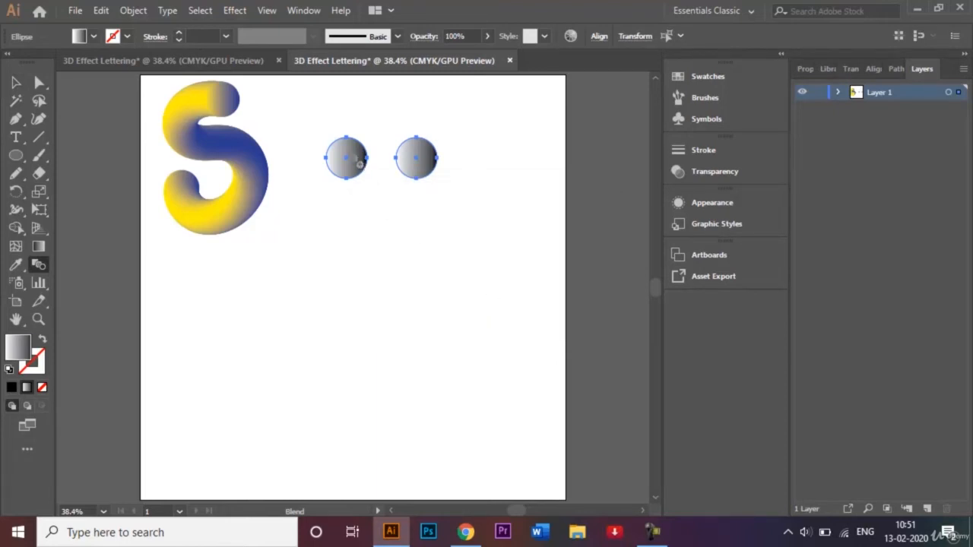
click(411, 152)
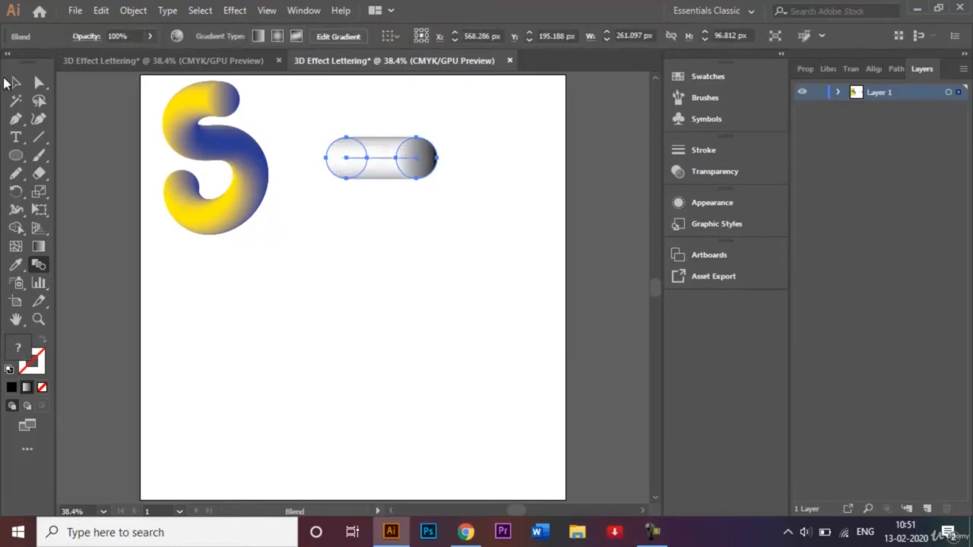
click(12, 83)
click(304, 257)
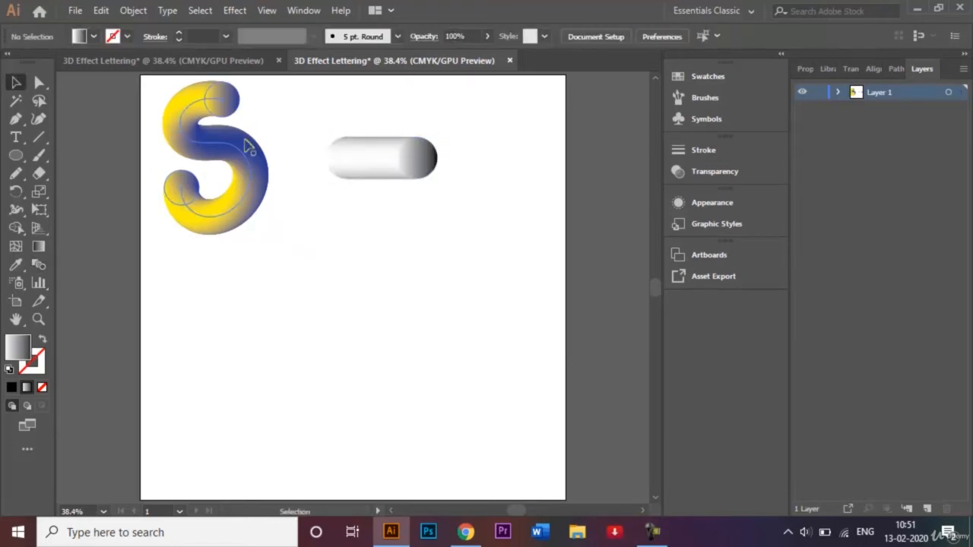
Draw a freehand H path below the S and replace the grey blend's spine with it
click(15, 173)
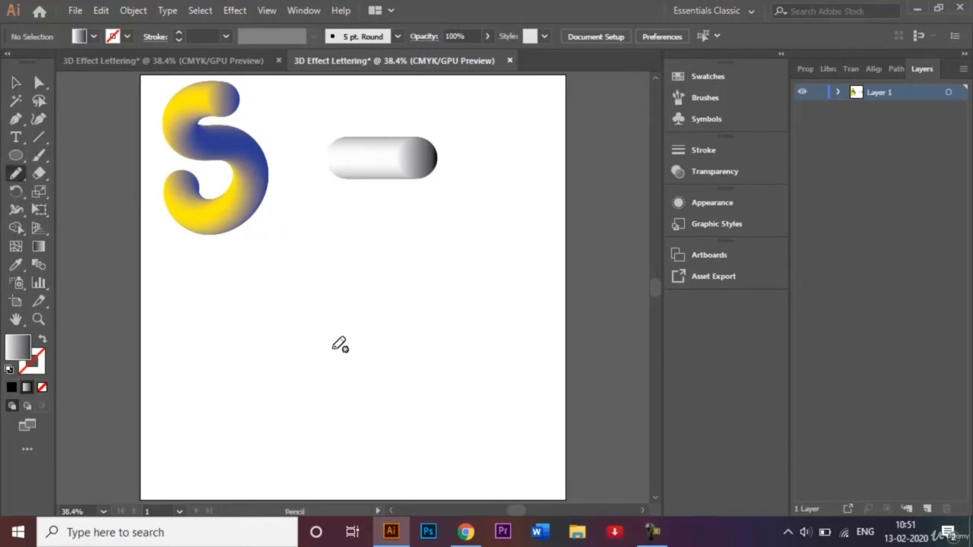
mouse_move(190, 287)
mouse_down()
mouse_move(197, 421)
mouse_move(194, 358)
mouse_move(261, 358)
mouse_move(258, 294)
mouse_move(257, 433)
mouse_up()
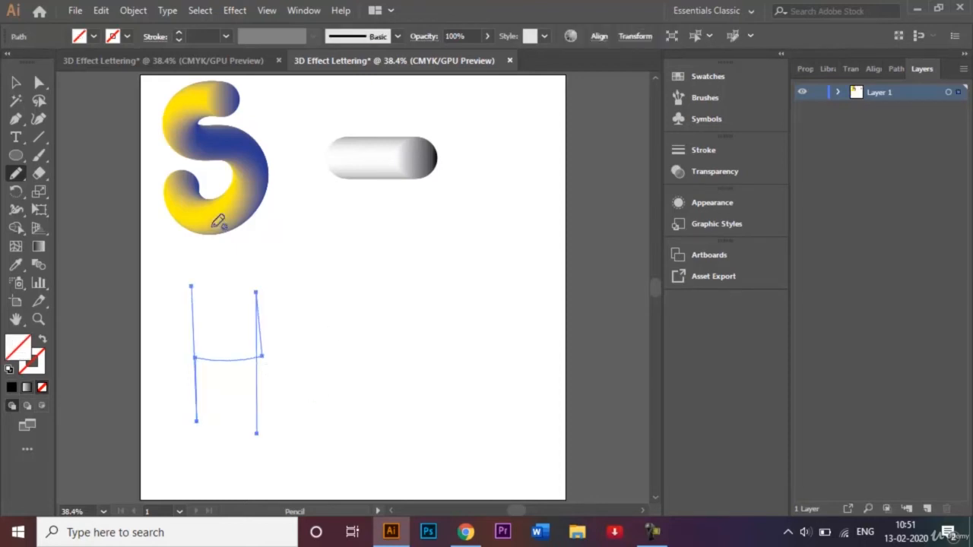
click(18, 82)
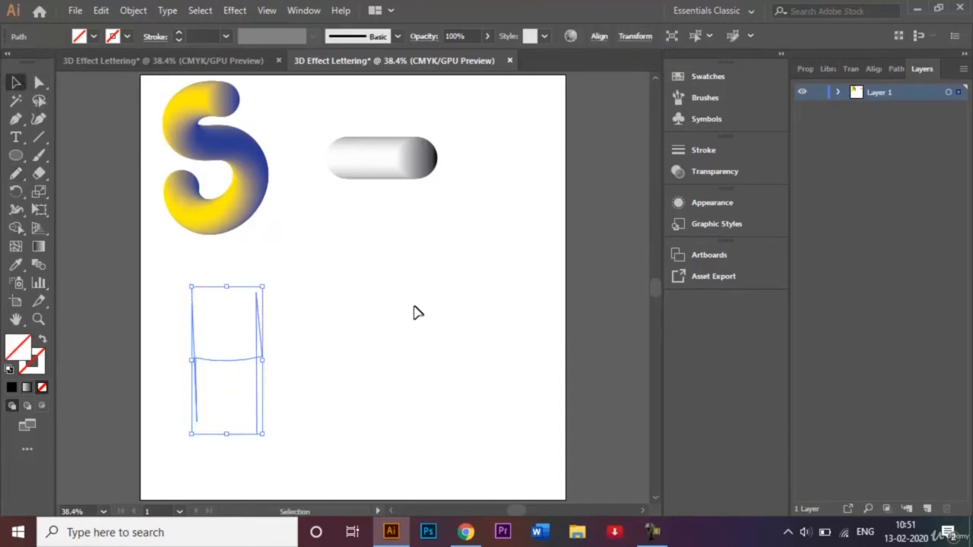
shift+click(378, 174)
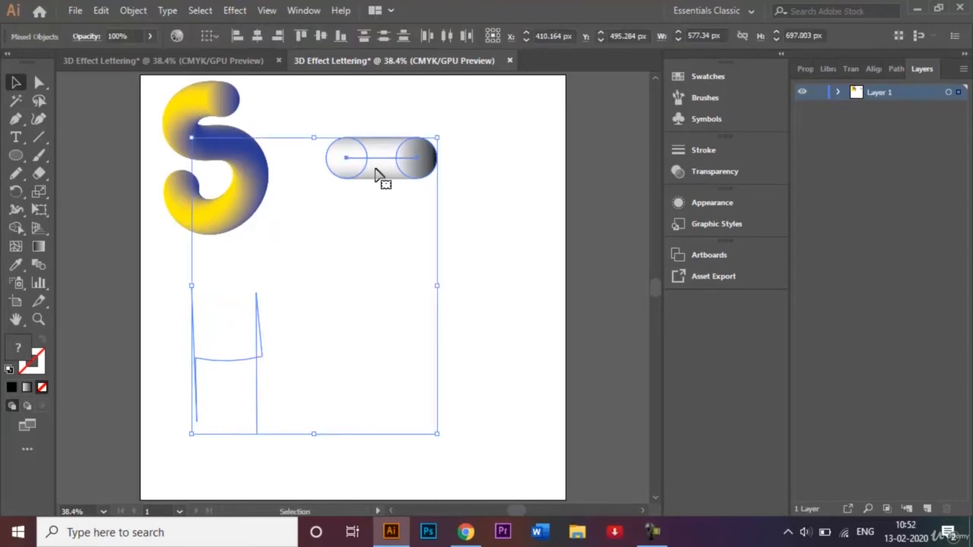
click(135, 12)
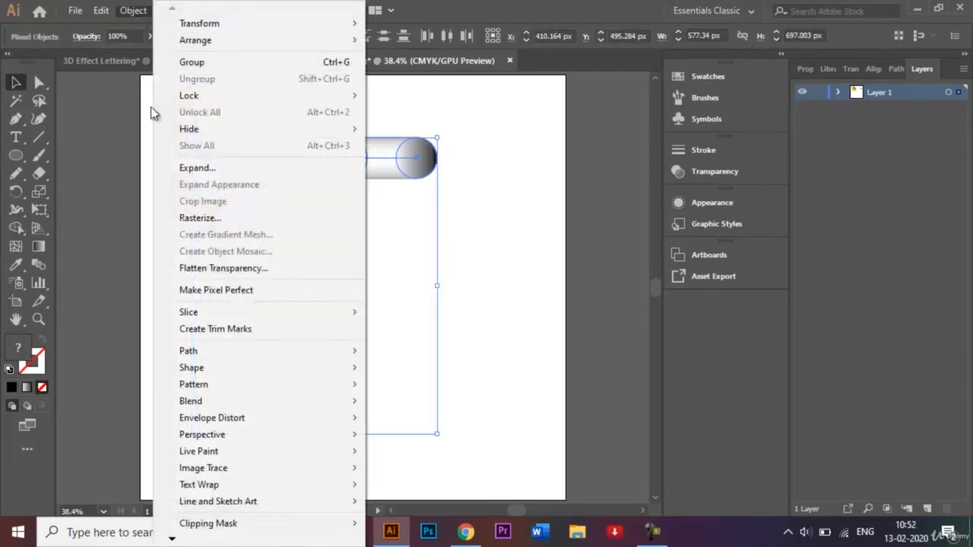
mouse_move(235, 403)
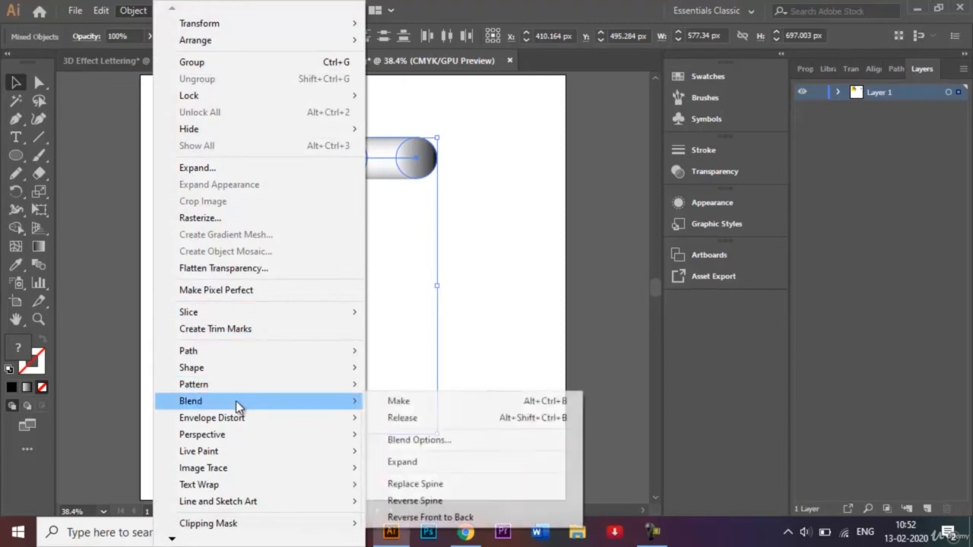
click(445, 485)
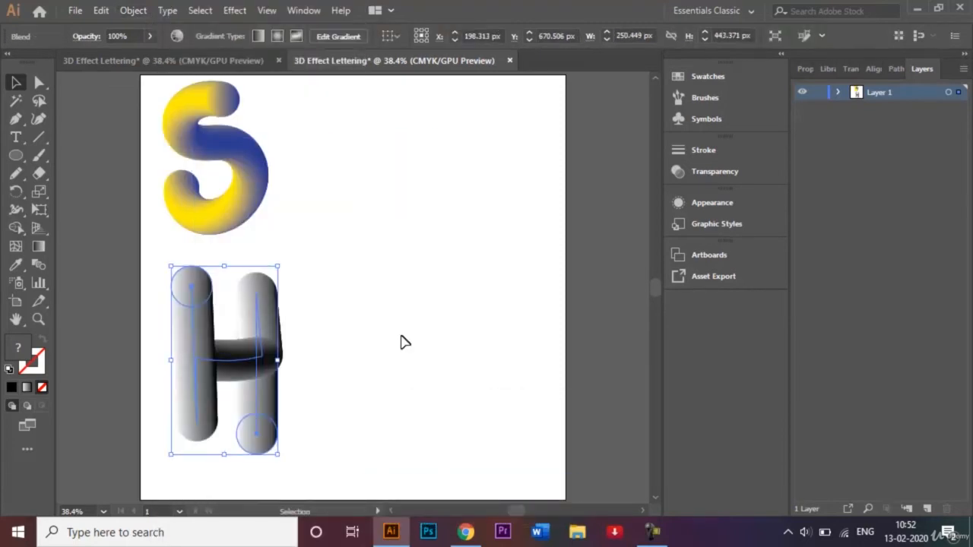
click(371, 322)
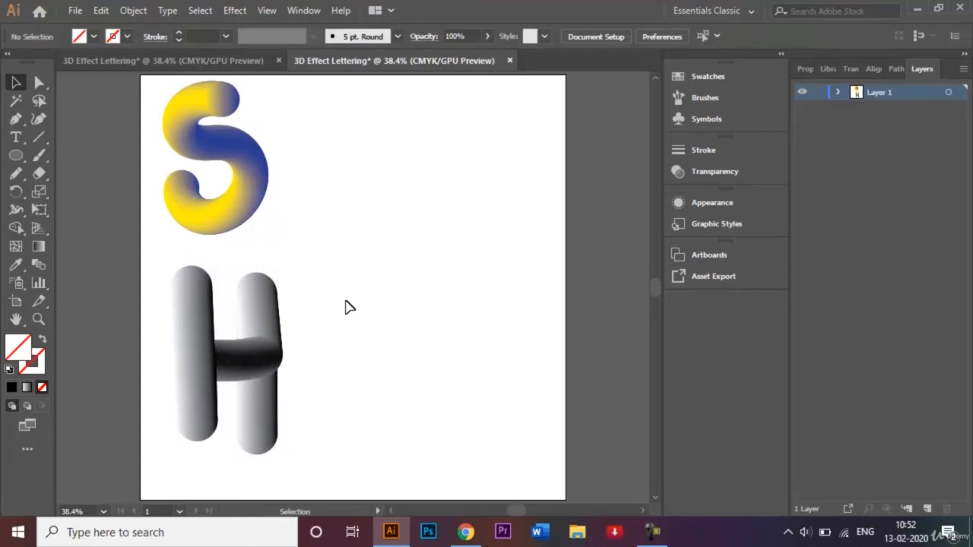
Inspect the blended H's crossbar up close, and undo back to the two separate gradient circles
key(ctrl+equal)
key(ctrl+equal)
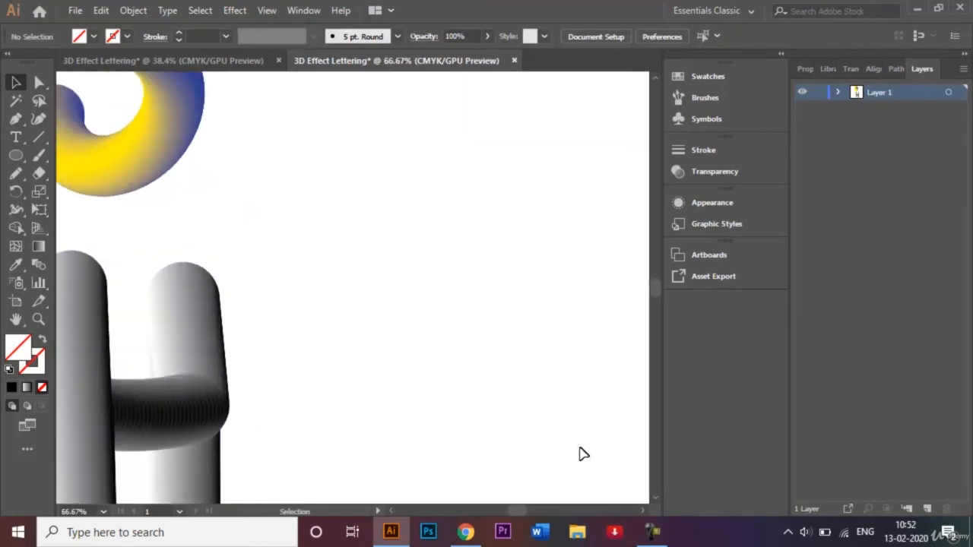
click(656, 499)
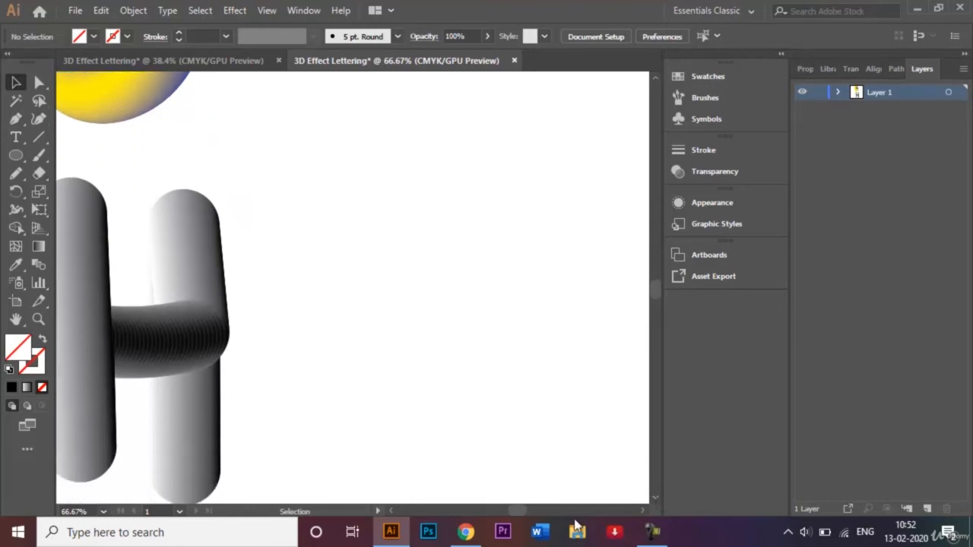
click(390, 511)
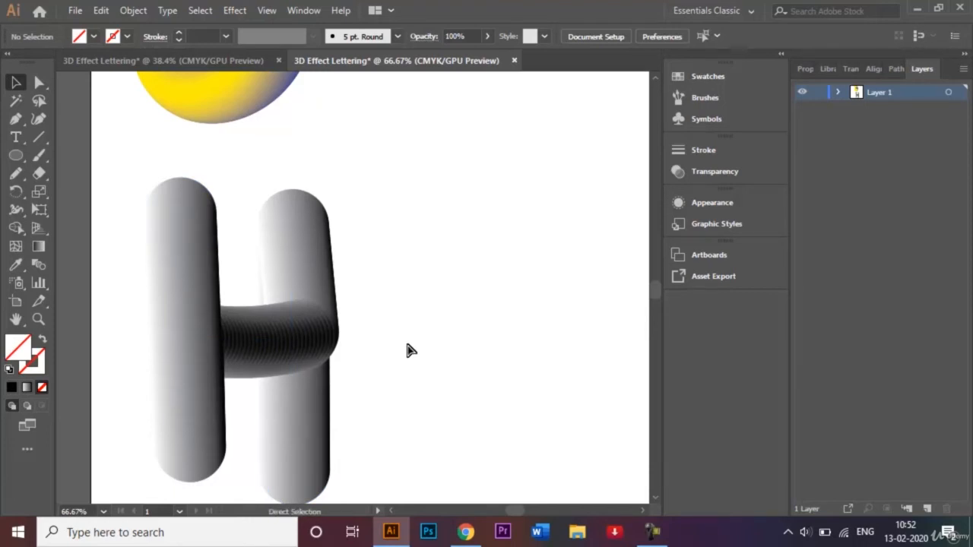
key(ctrl+z)
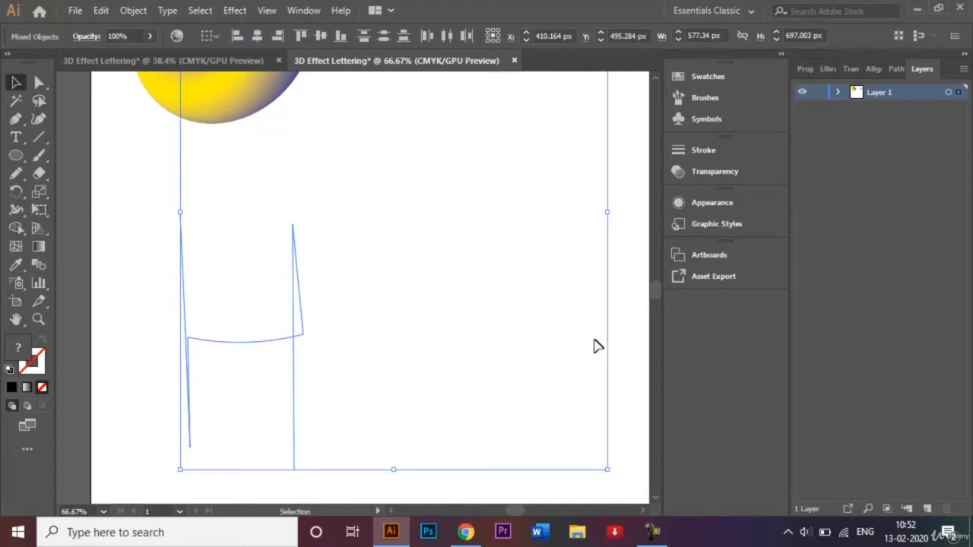
key(ctrl+0)
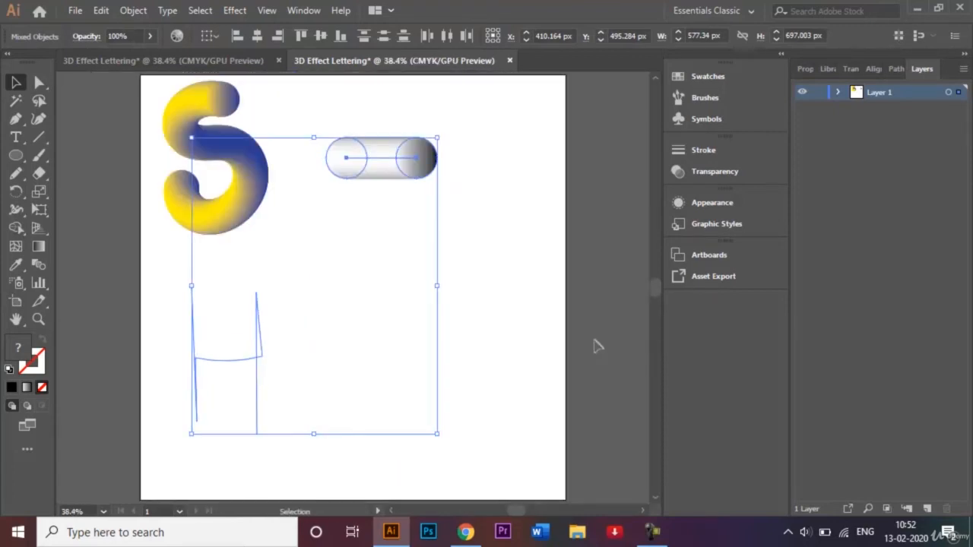
click(521, 306)
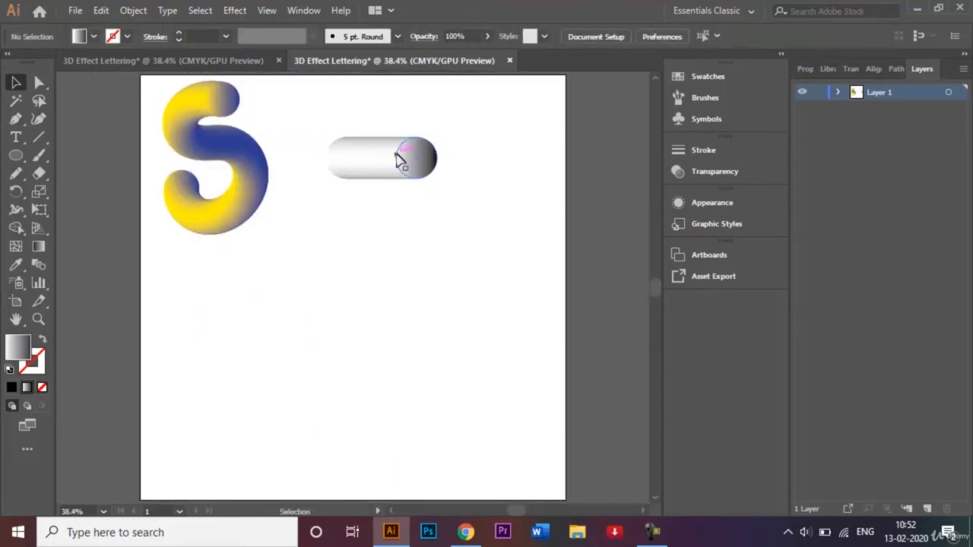
key(ctrl+z)
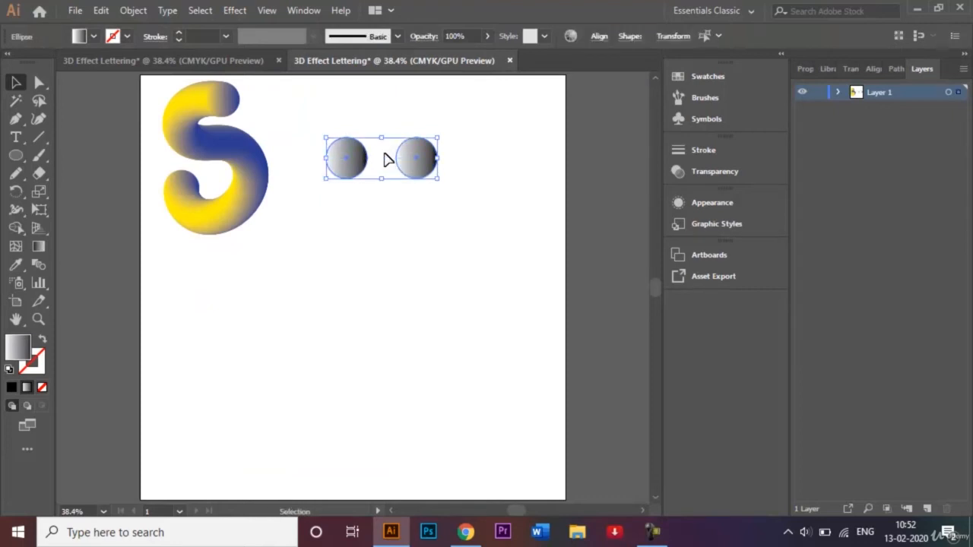
click(358, 256)
Blend the two gradient circles using 300 specified steps
click(31, 267)
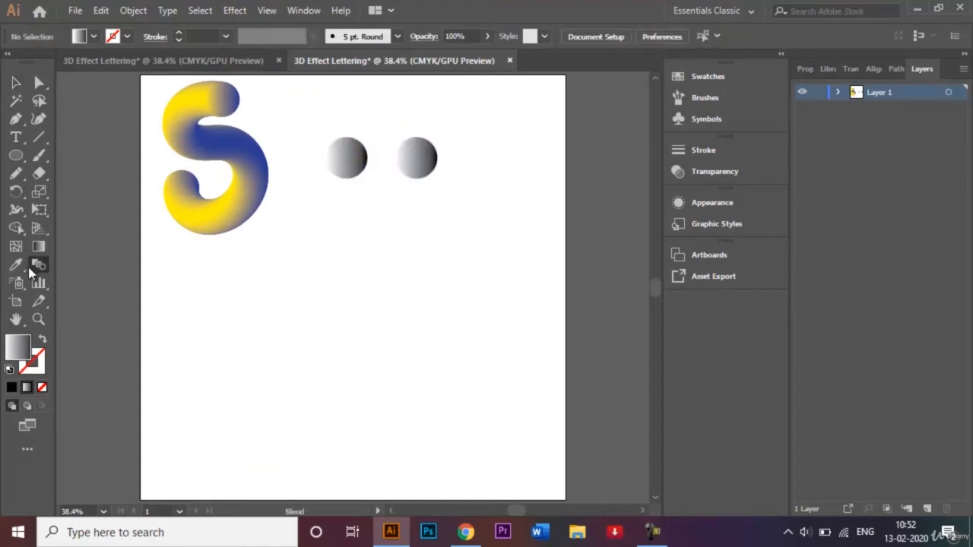
double_click(31, 269)
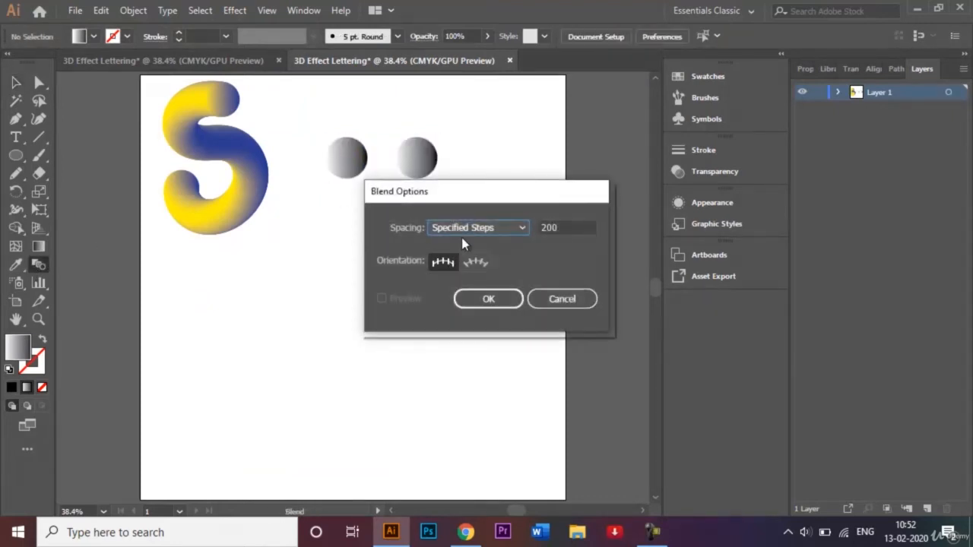
click(544, 228)
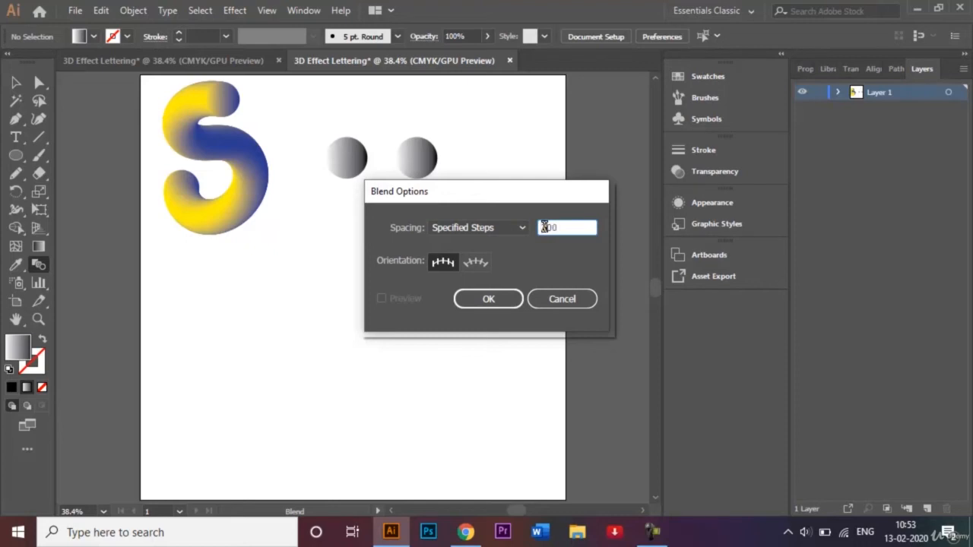
click(493, 300)
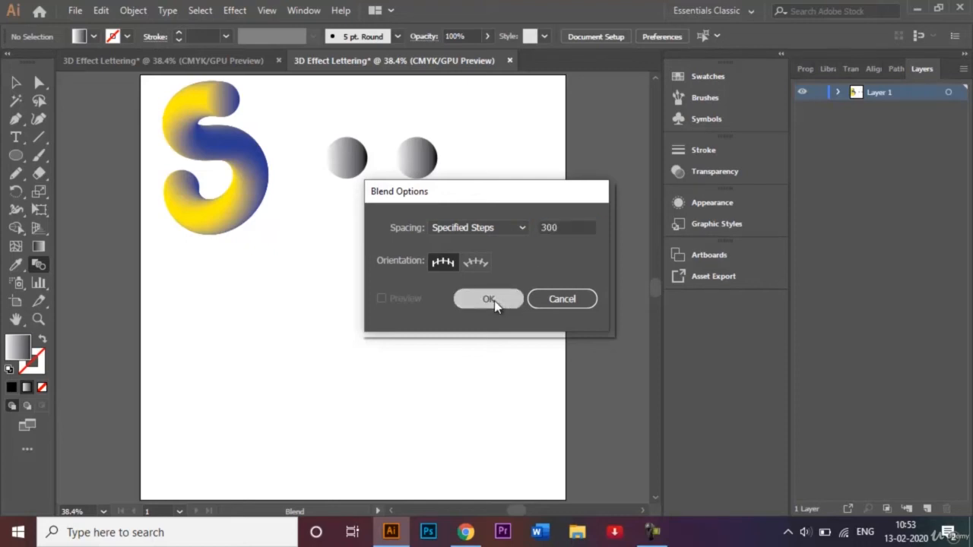
click(351, 163)
click(426, 163)
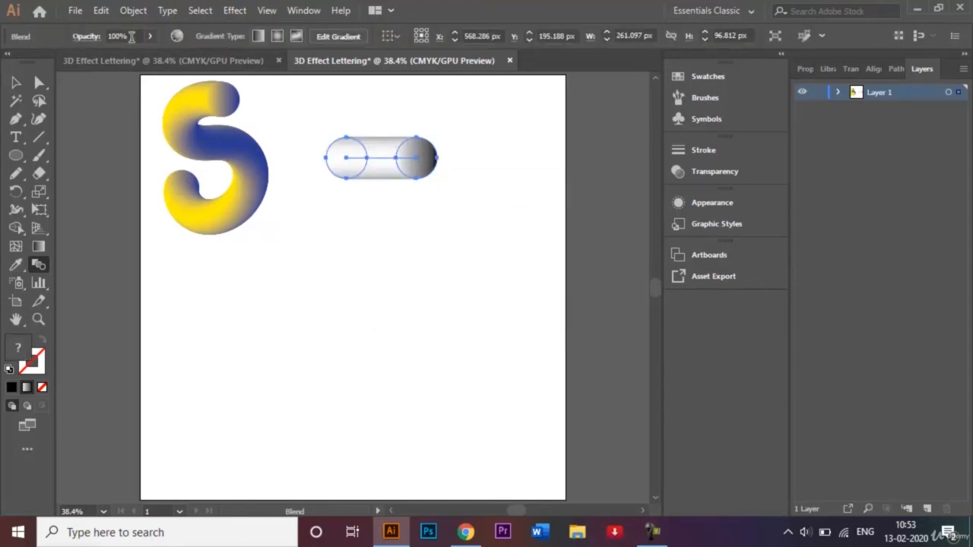
Draw a freehand H path with the Pencil below the S and a tall, nearly vertical path to its right
click(15, 173)
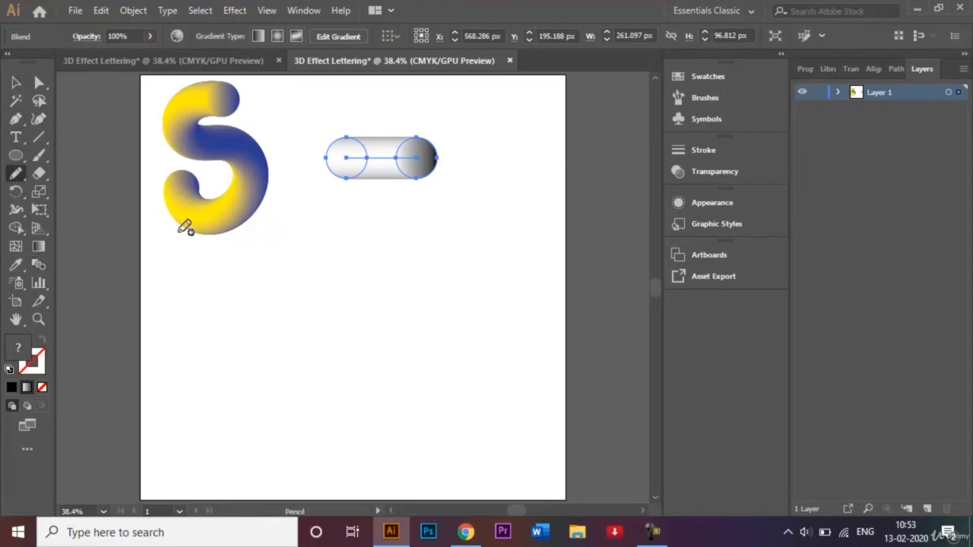
mouse_move(193, 278)
mouse_down()
mouse_move(203, 453)
mouse_move(202, 374)
mouse_move(285, 359)
mouse_move(282, 278)
mouse_move(285, 456)
mouse_up()
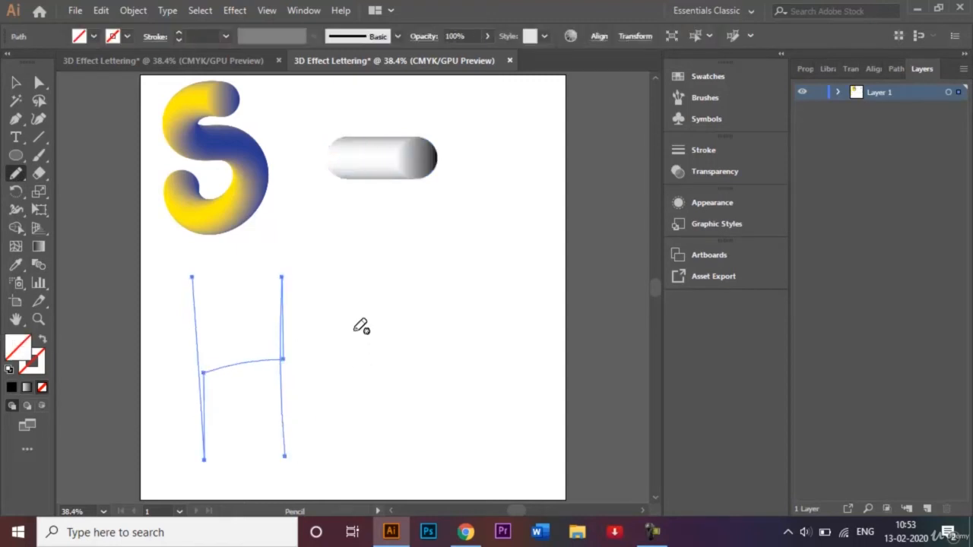
drag(355, 273, 358, 462)
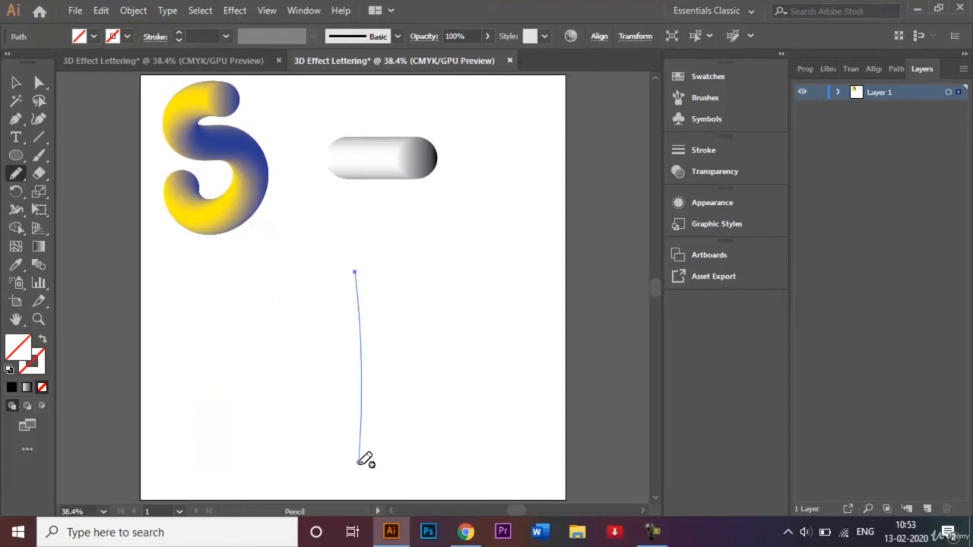
Try replacing the grey blend's spine with the freehand H path, and undo the replacement
click(15, 82)
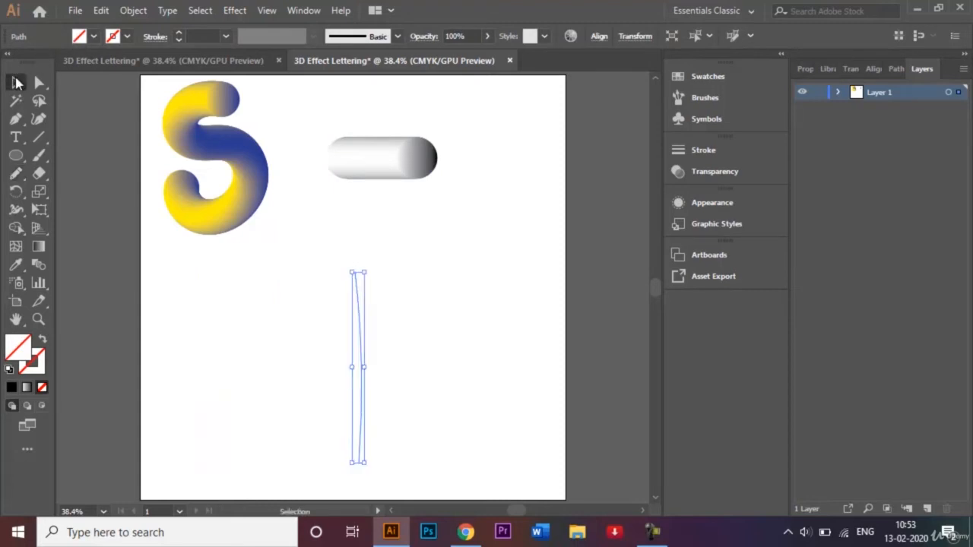
click(226, 314)
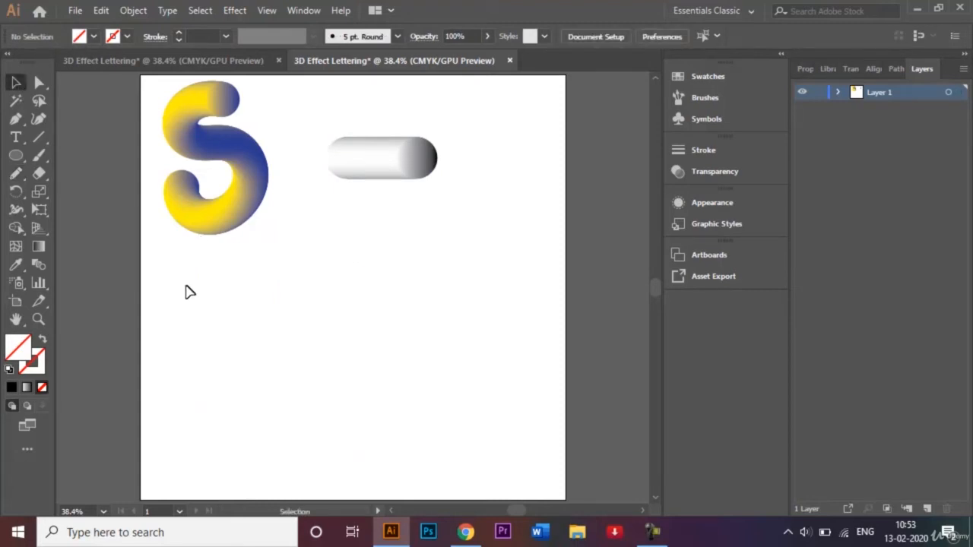
click(196, 302)
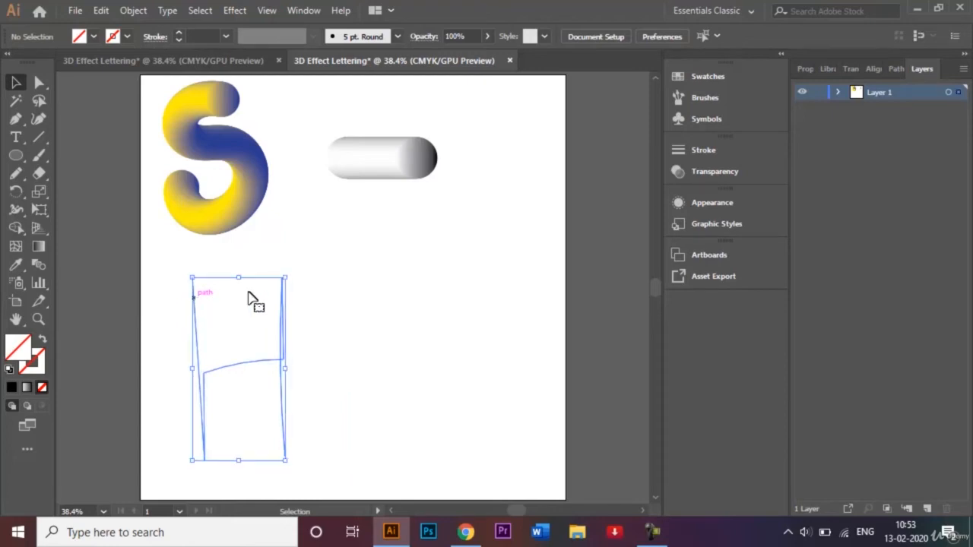
shift+click(375, 161)
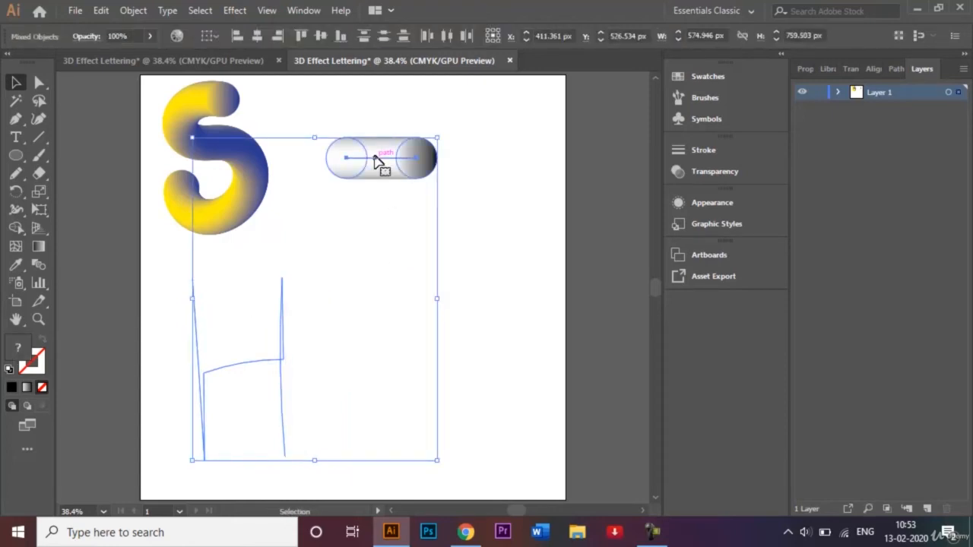
click(133, 10)
mouse_move(265, 404)
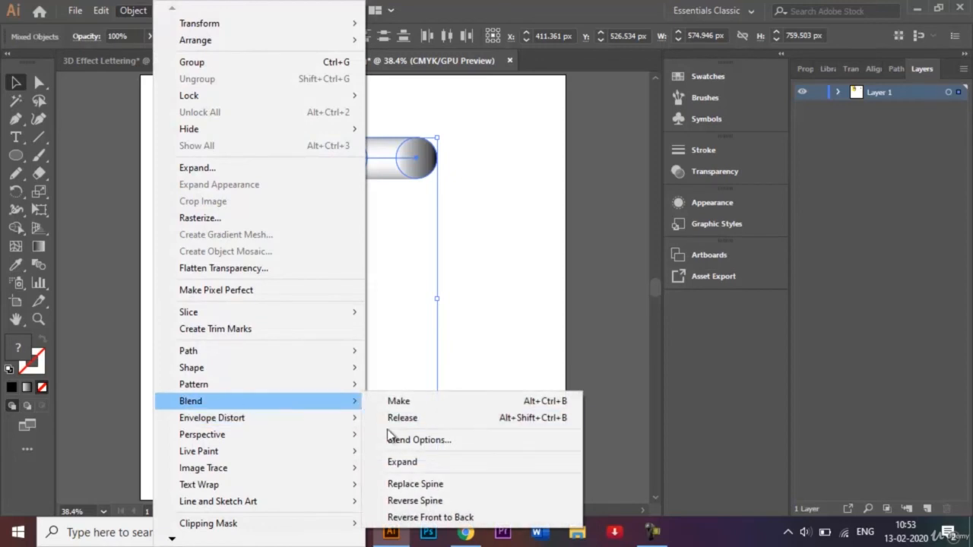
click(417, 484)
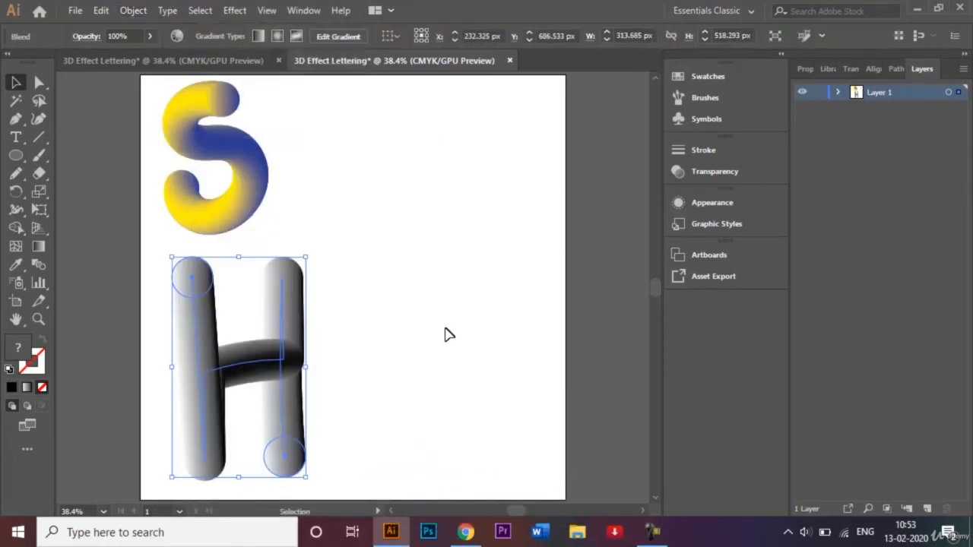
click(449, 299)
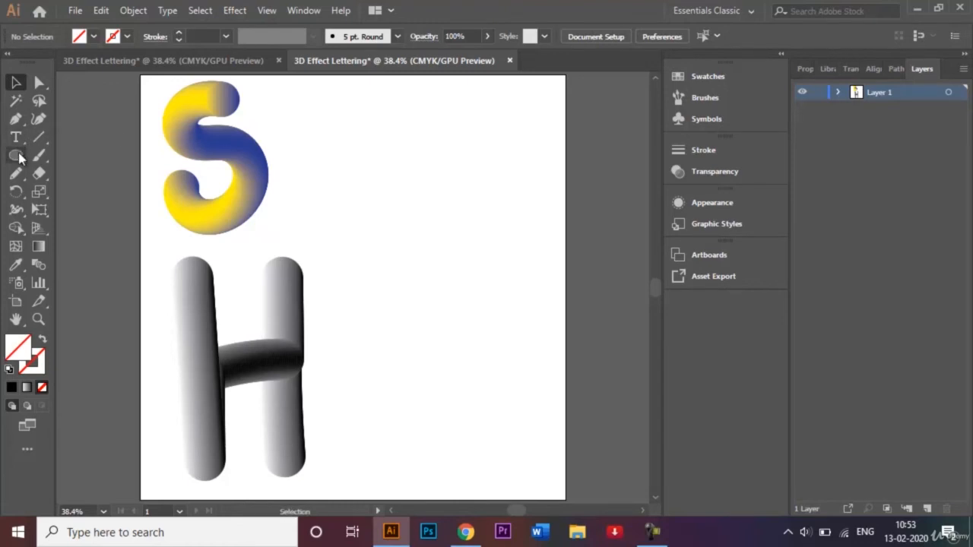
key(ctrl+z)
click(493, 174)
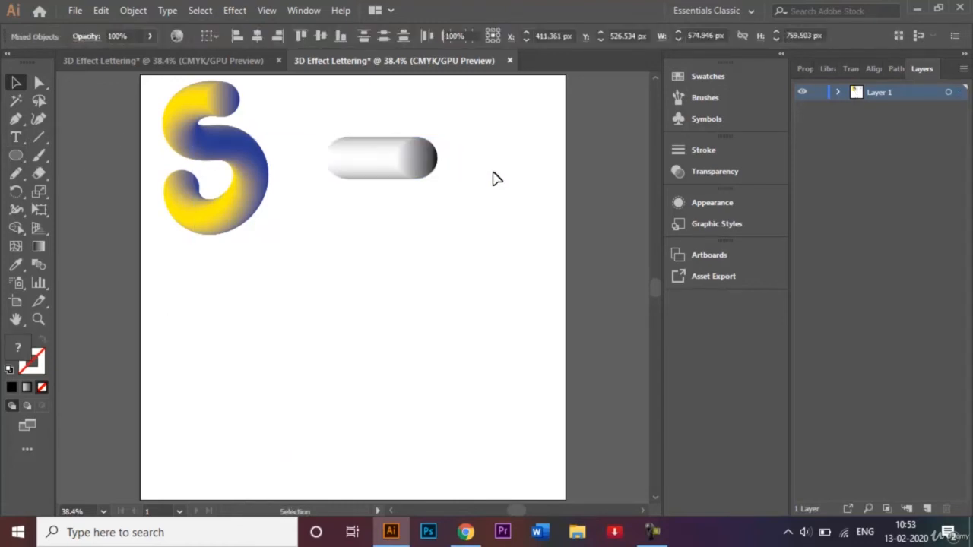
Duplicate the grey blend below the original, and replace the original blend's spine with the freehand H path
click(374, 158)
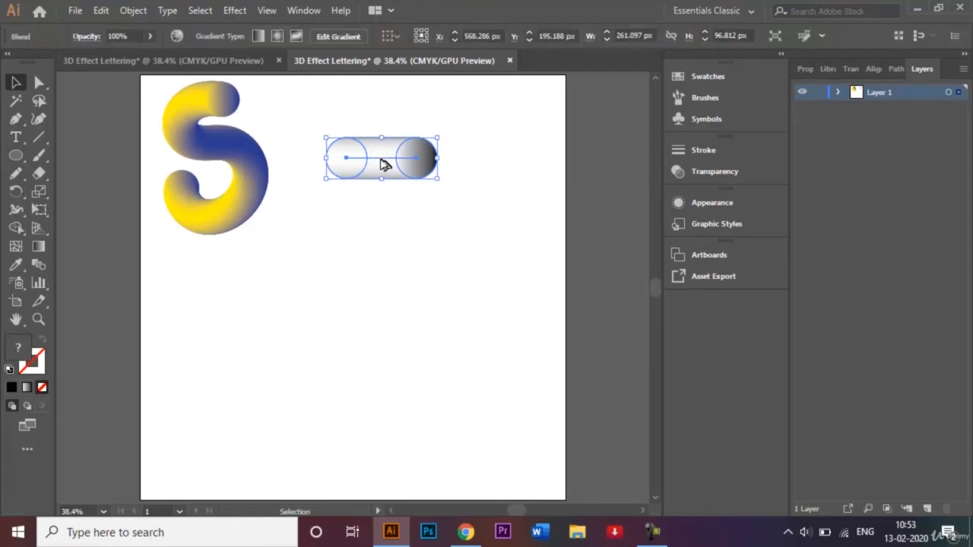
drag(384, 165, 477, 232)
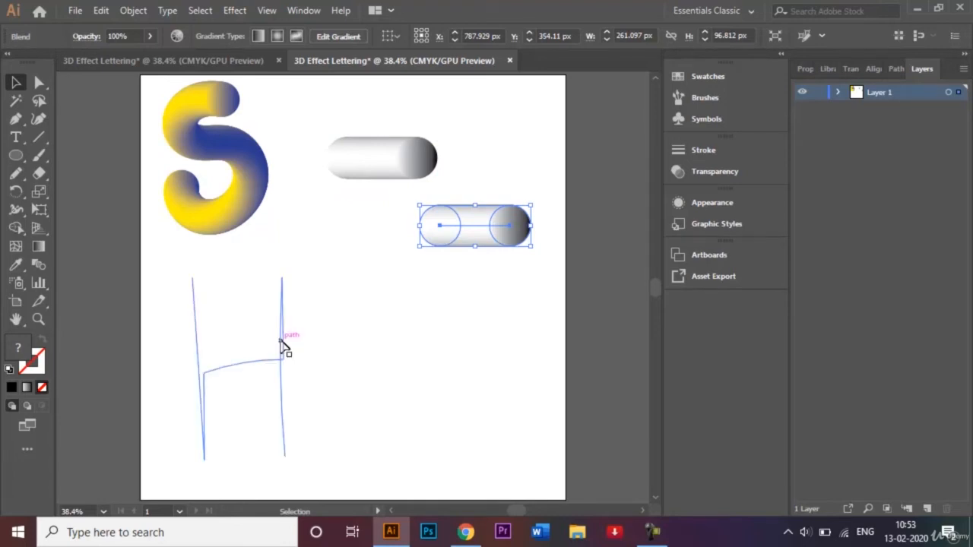
click(283, 343)
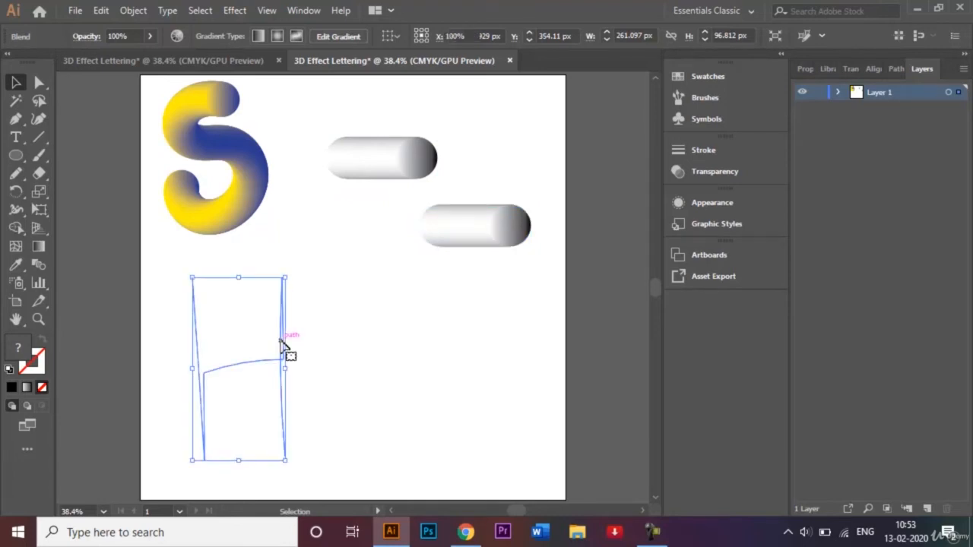
shift+click(368, 159)
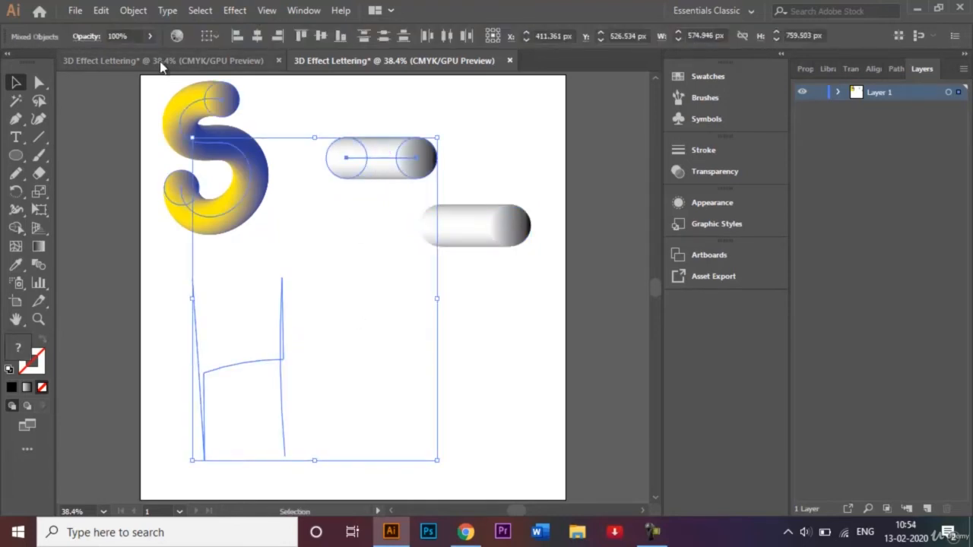
click(133, 10)
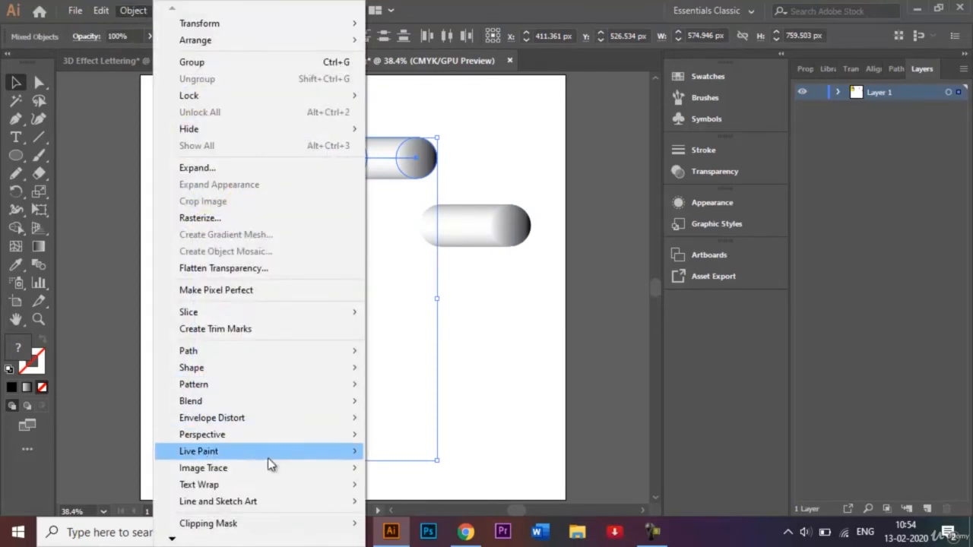
mouse_move(326, 408)
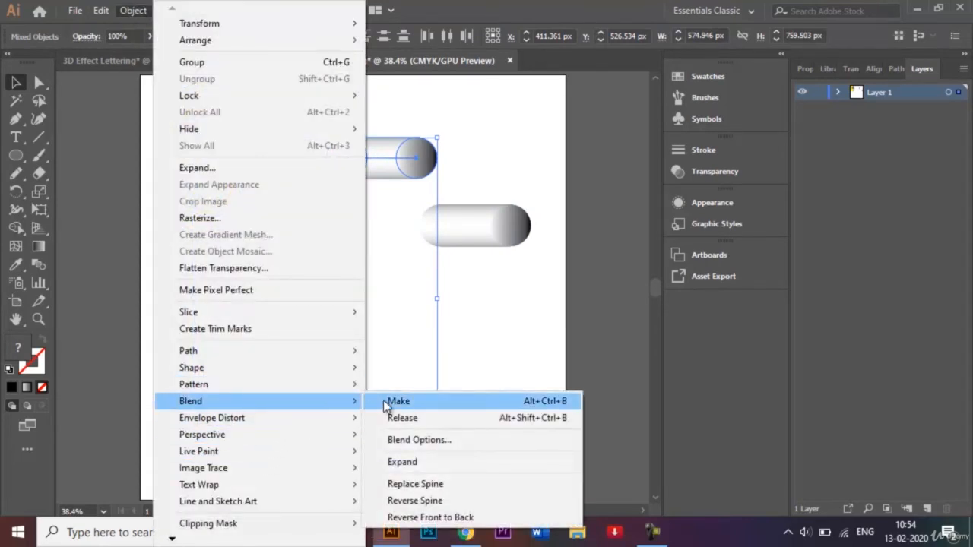
click(458, 491)
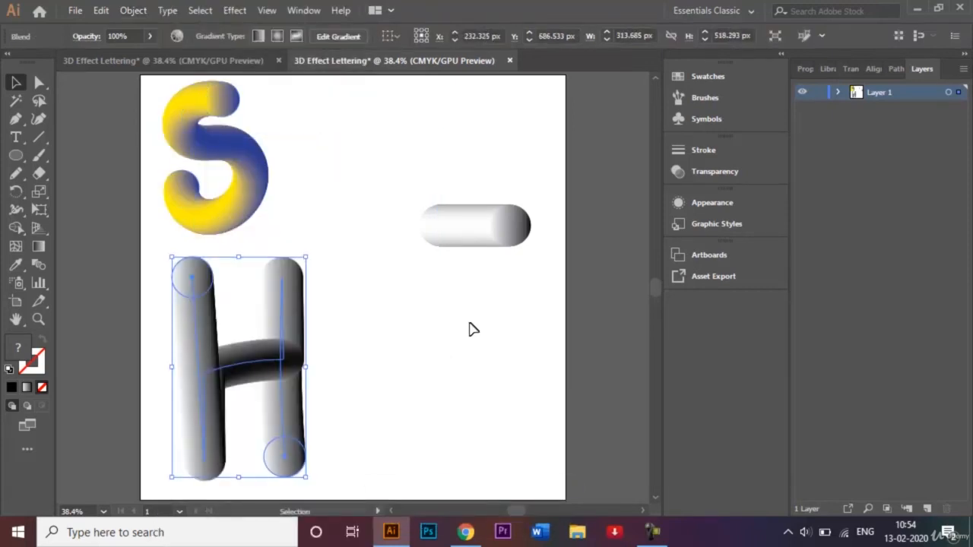
click(381, 321)
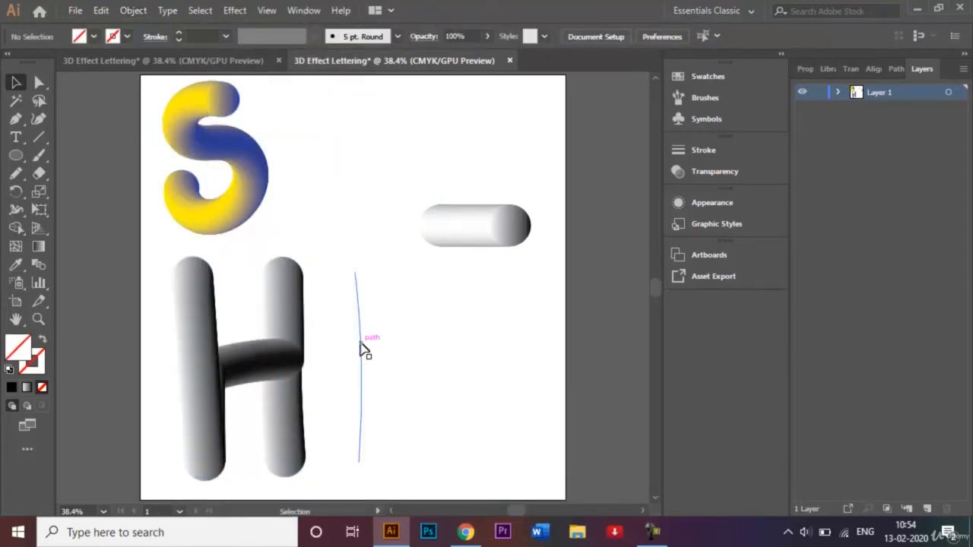
Replace the remaining grey blend's spine with the tall vertical path beside the H to form an I
click(361, 346)
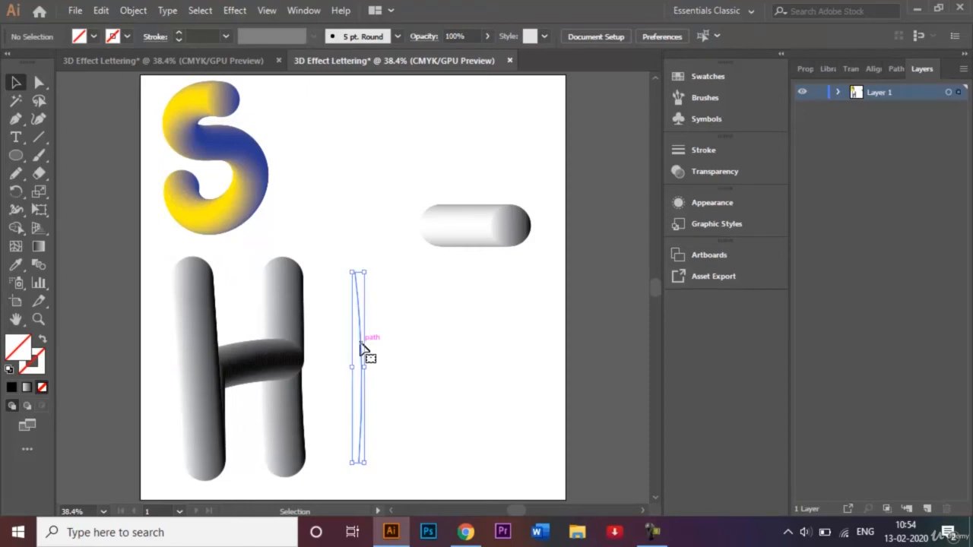
shift+click(467, 232)
click(133, 10)
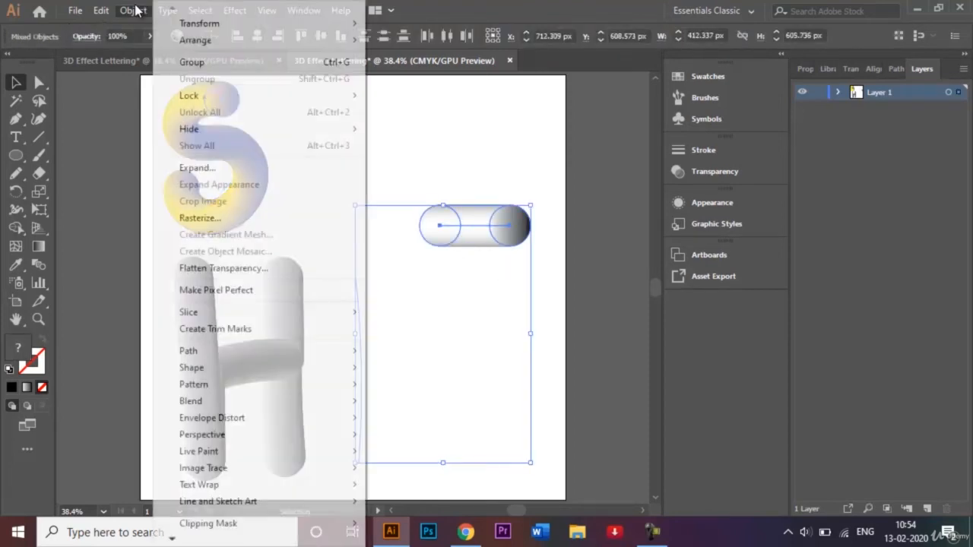
mouse_move(287, 402)
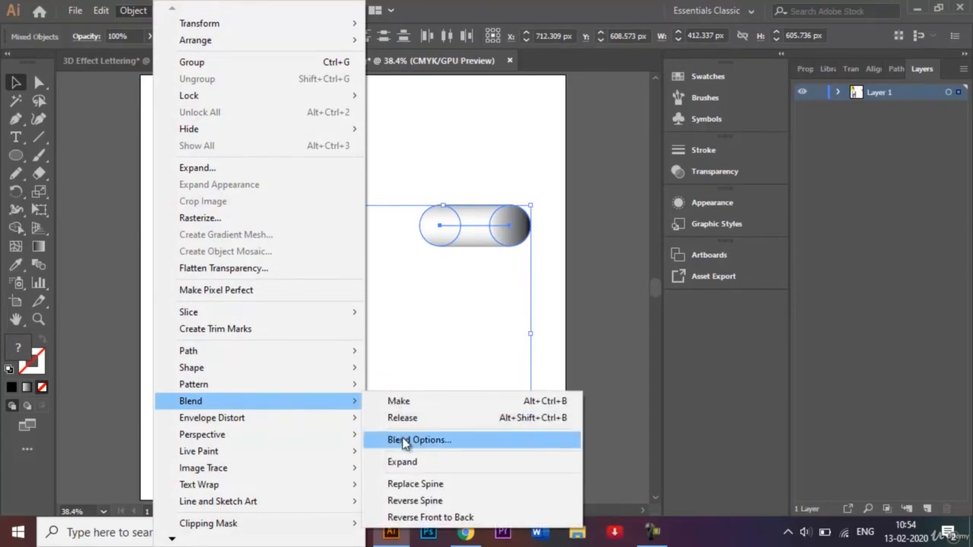
click(425, 485)
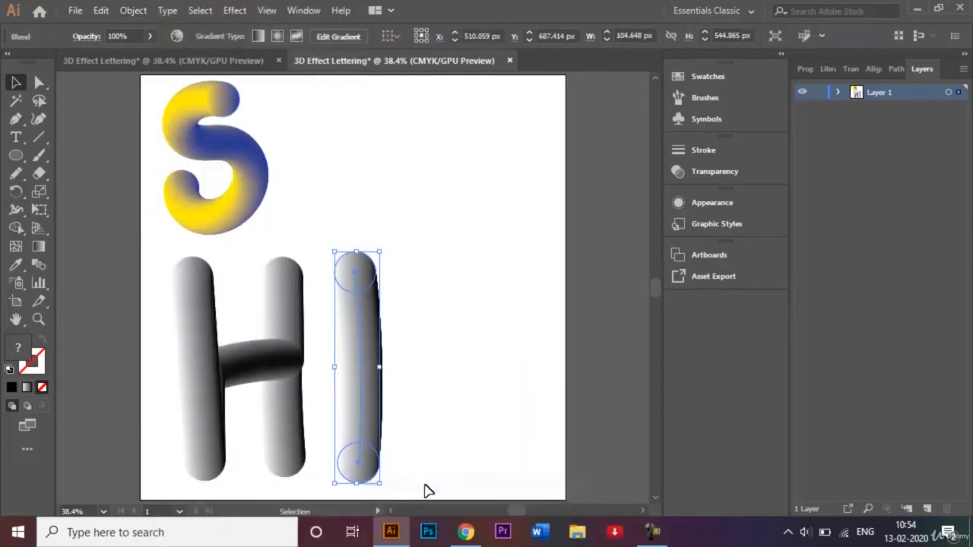
click(454, 317)
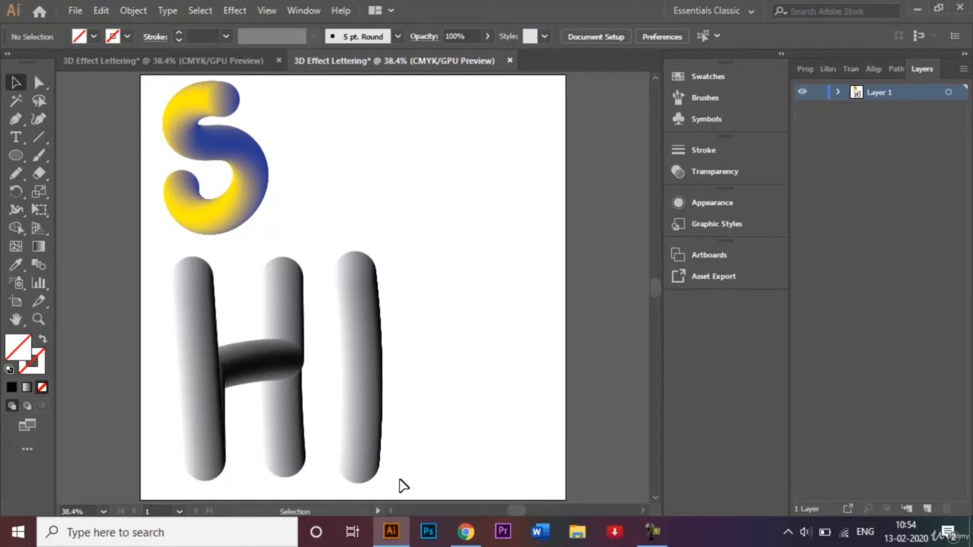
Scale the H and I together down to about 238 by 266 px and place them just right of the S
drag(400, 479, 172, 284)
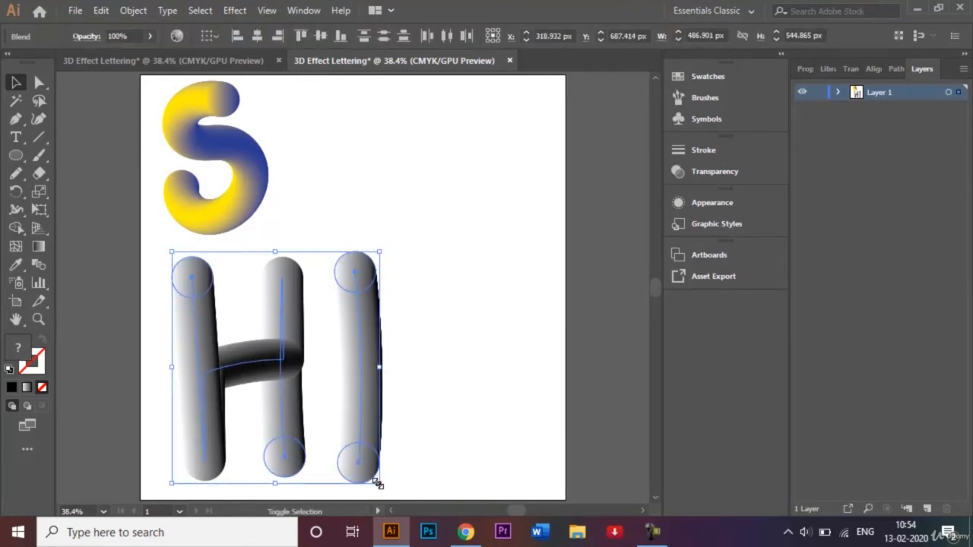
drag(374, 482, 340, 430)
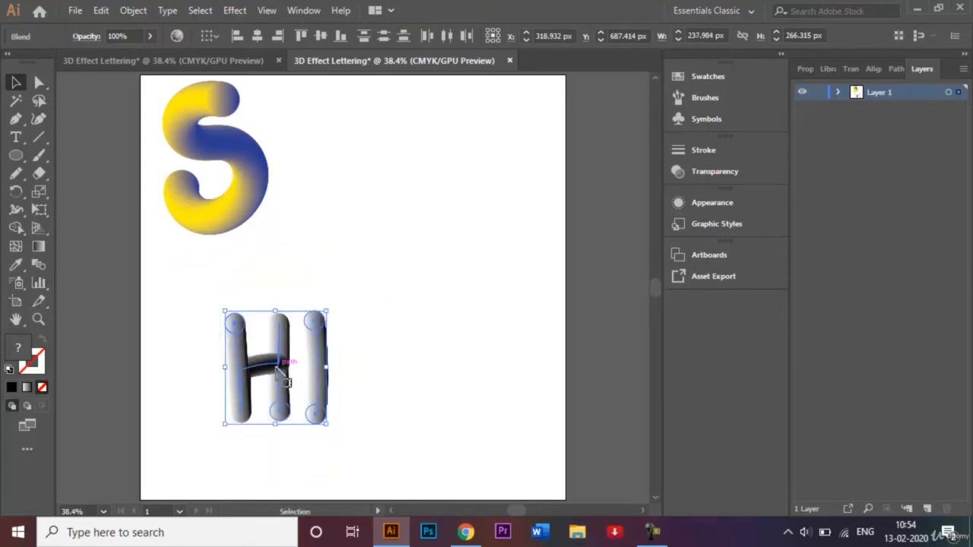
drag(283, 372, 338, 162)
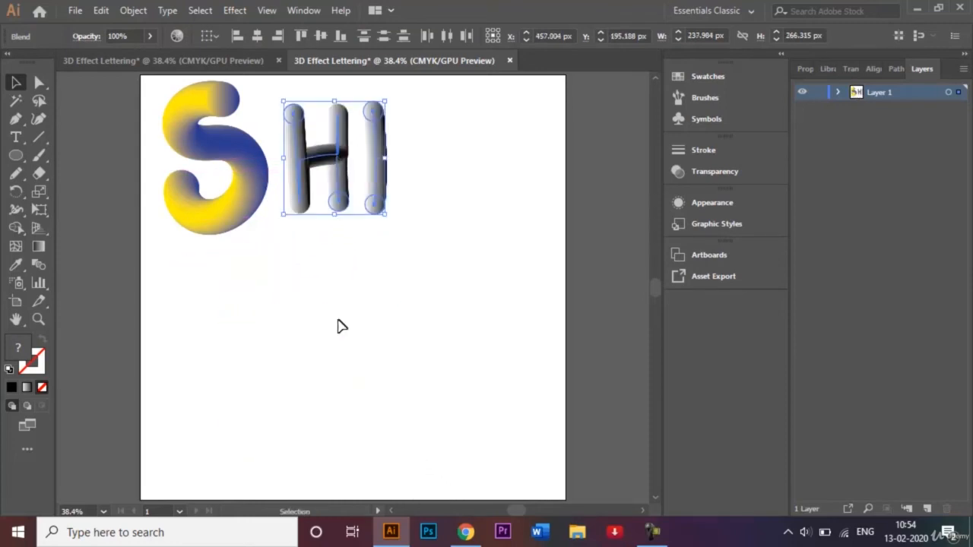
click(336, 326)
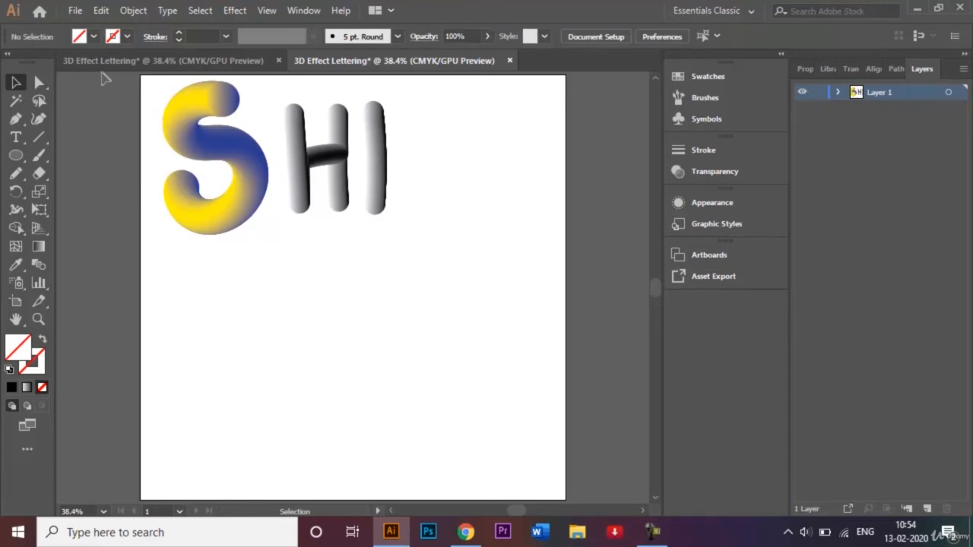
Examine the coloured sample lettering in the other open document, and return to the working document
click(102, 67)
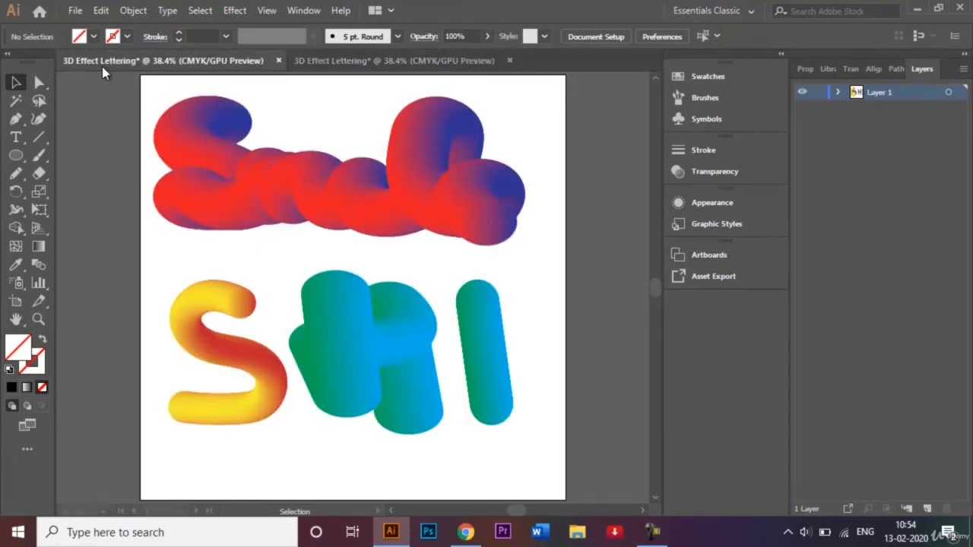
click(268, 161)
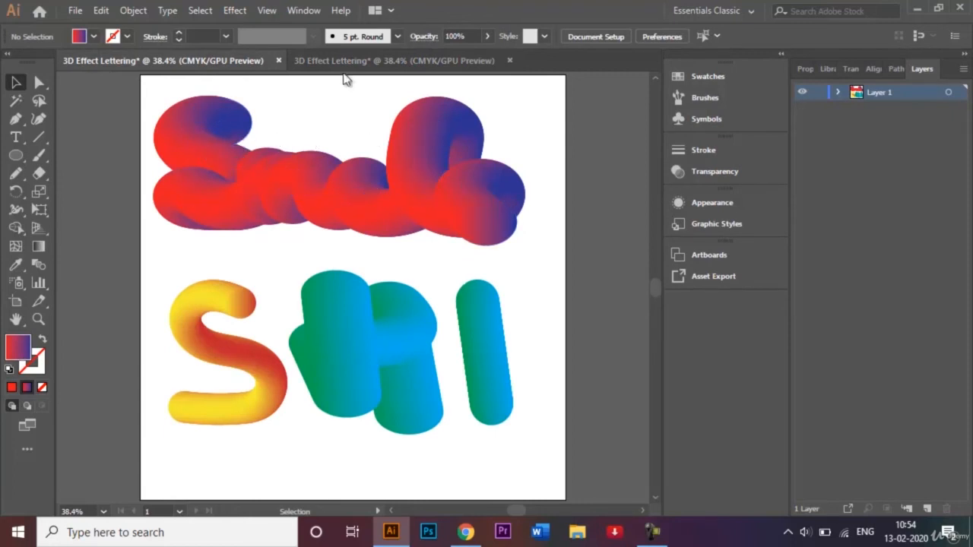
click(384, 64)
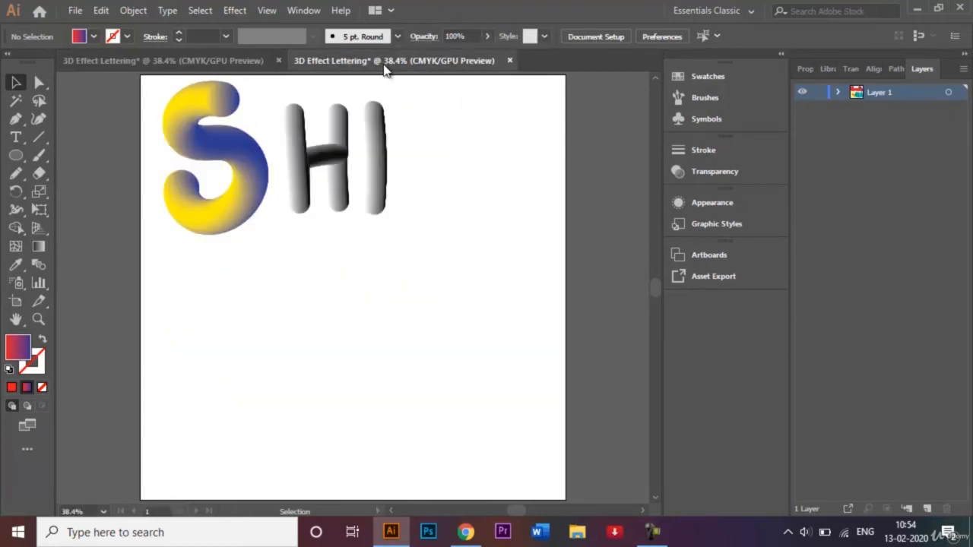
Draw a small circle in the empty area below the H and give it a black 1 pt stroke
click(16, 156)
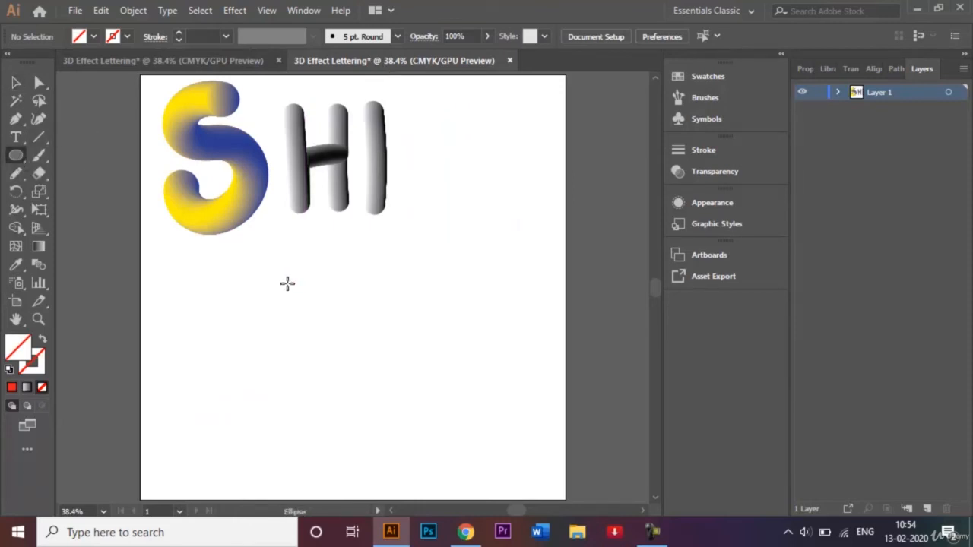
drag(288, 284, 308, 303)
click(127, 37)
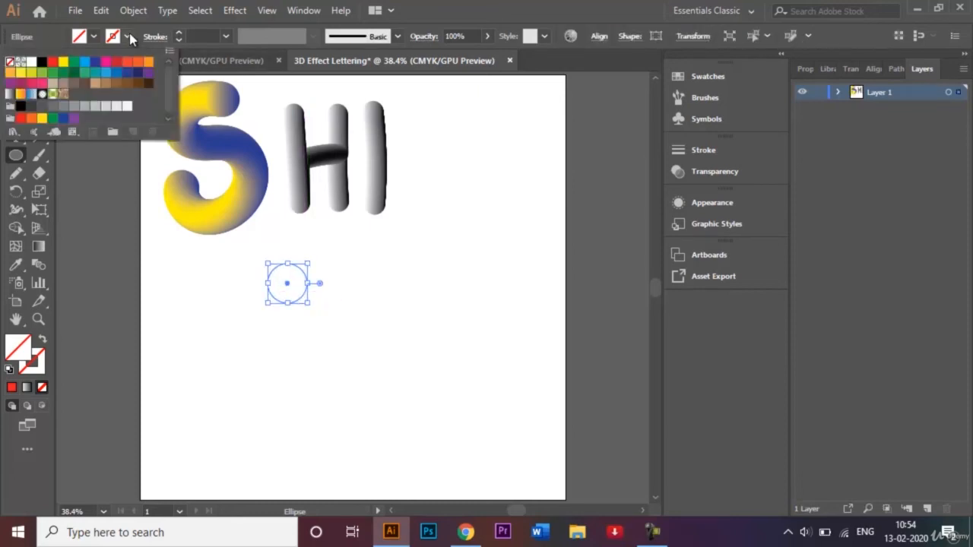
click(41, 62)
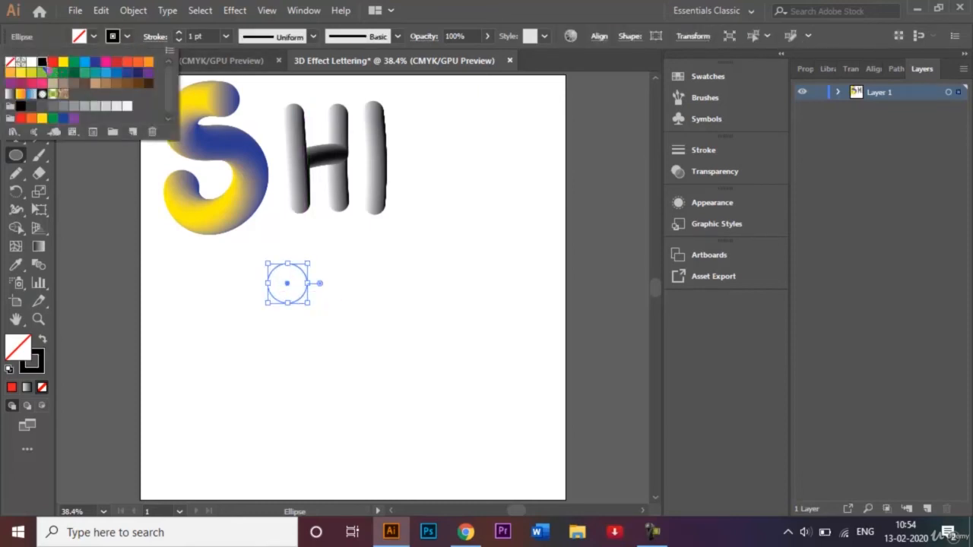
click(203, 292)
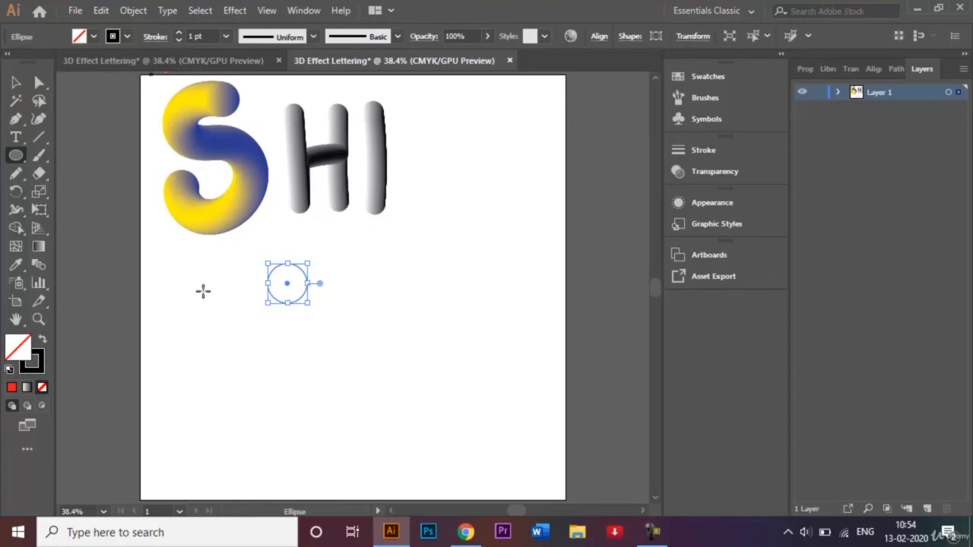
Fill the circle below the H with a linear gradient running from red to purple
double_click(39, 248)
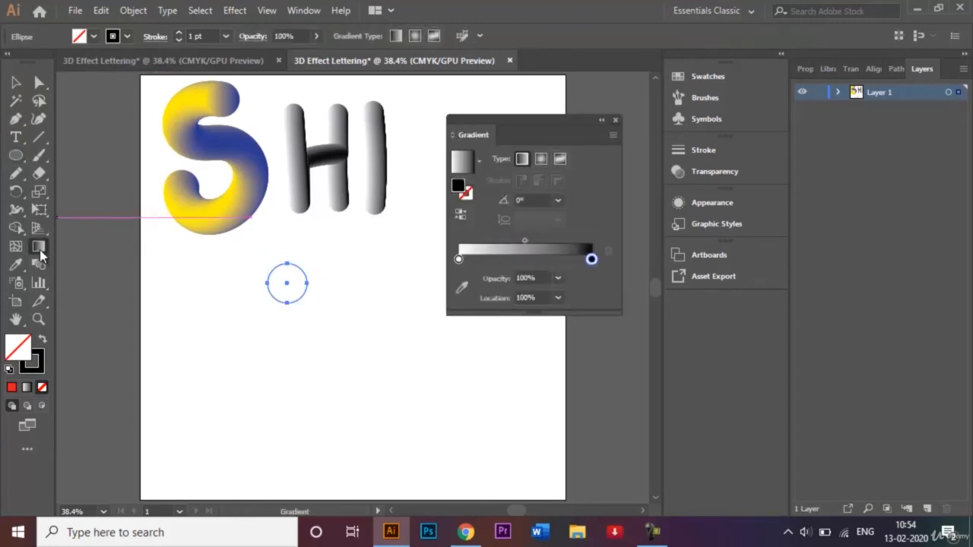
click(474, 257)
double_click(460, 259)
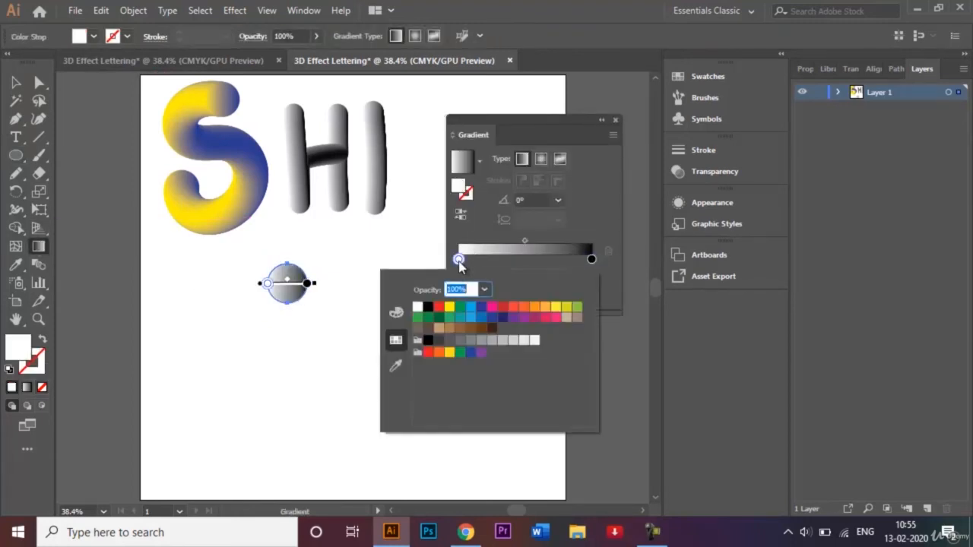
click(439, 308)
click(592, 260)
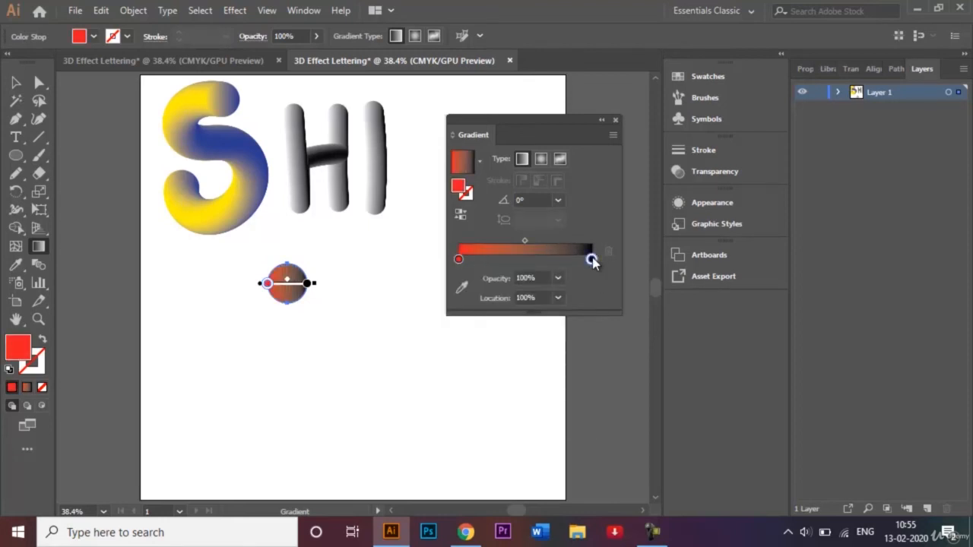
double_click(592, 259)
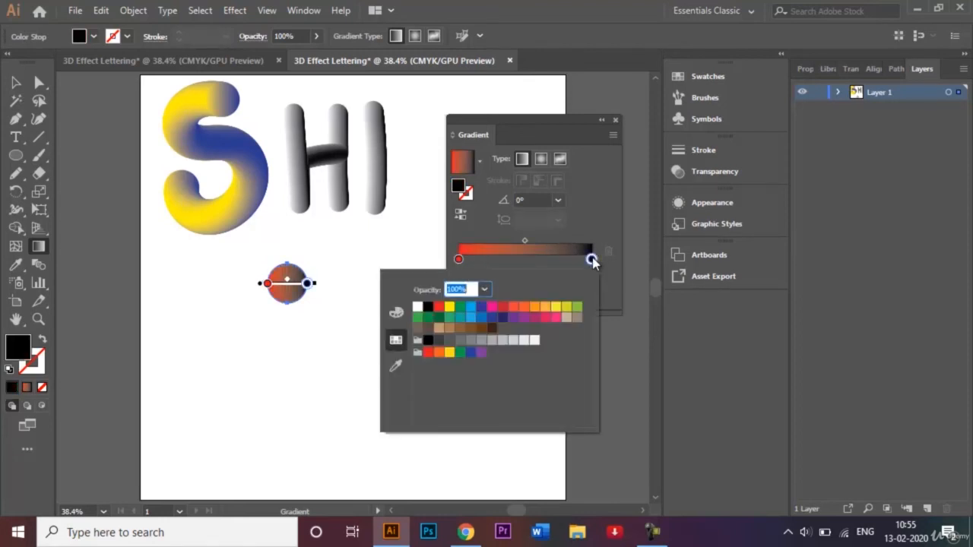
click(513, 317)
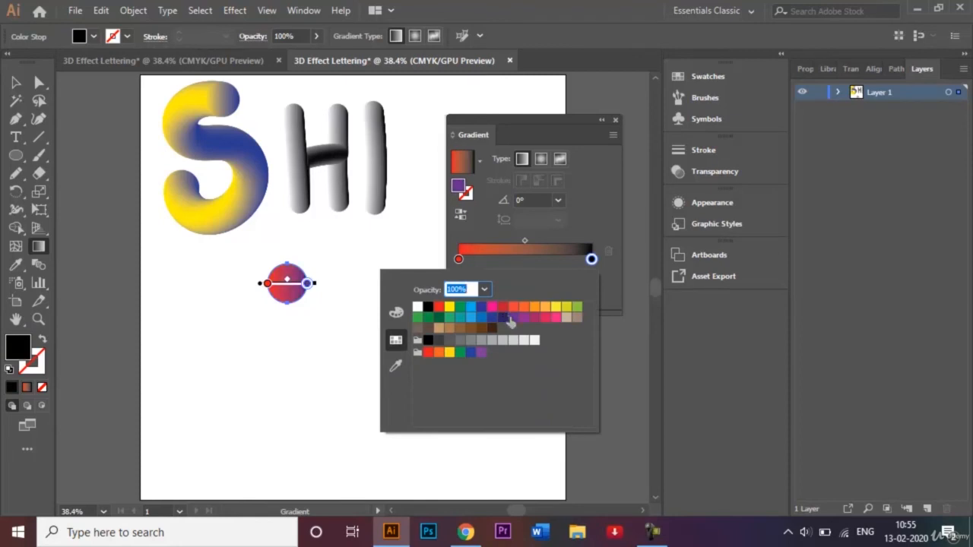
click(615, 119)
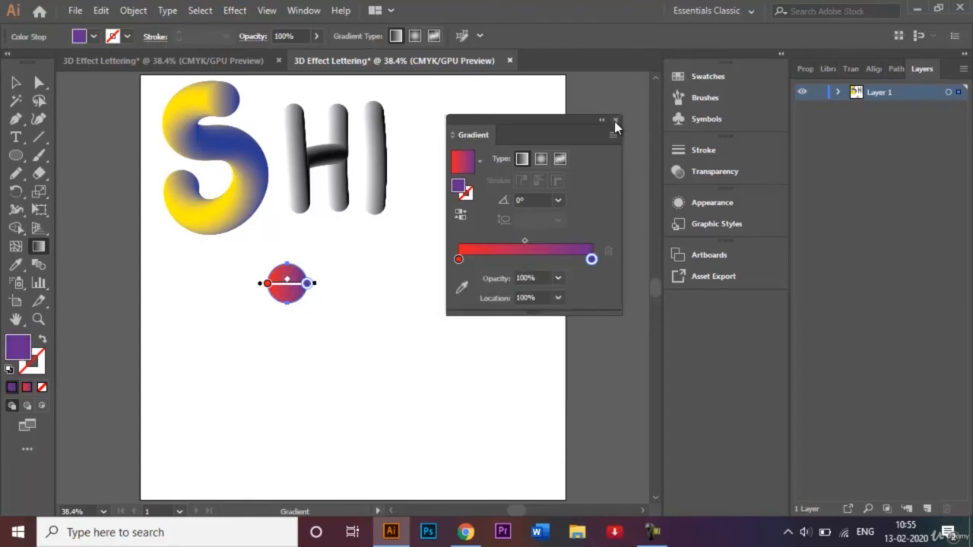
click(615, 122)
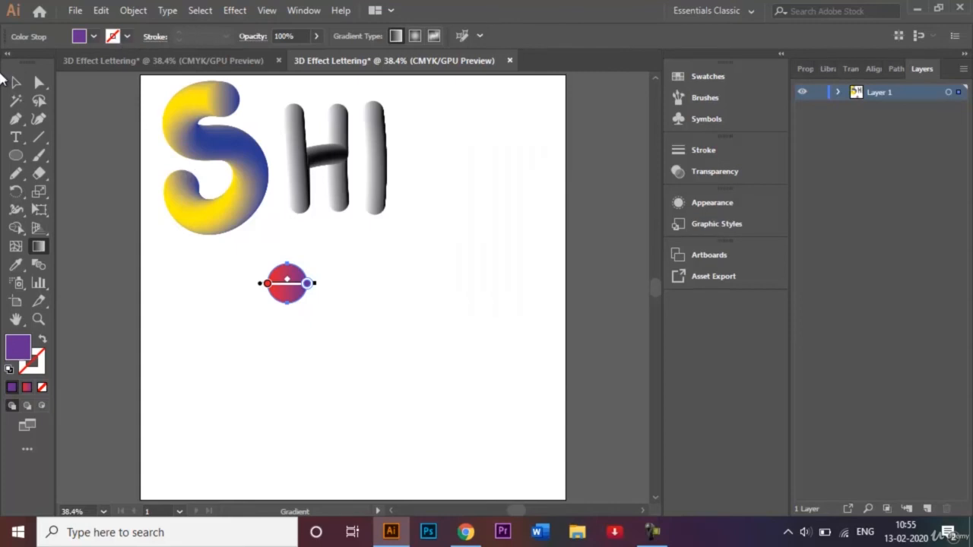
Remove the black stroke from the red-to-purple gradient circle
click(16, 81)
click(256, 325)
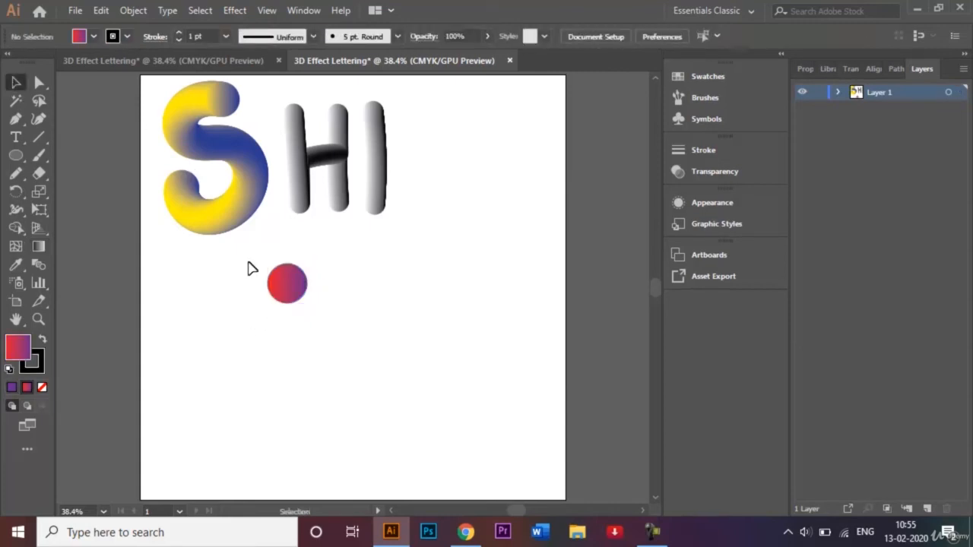
drag(243, 252, 333, 348)
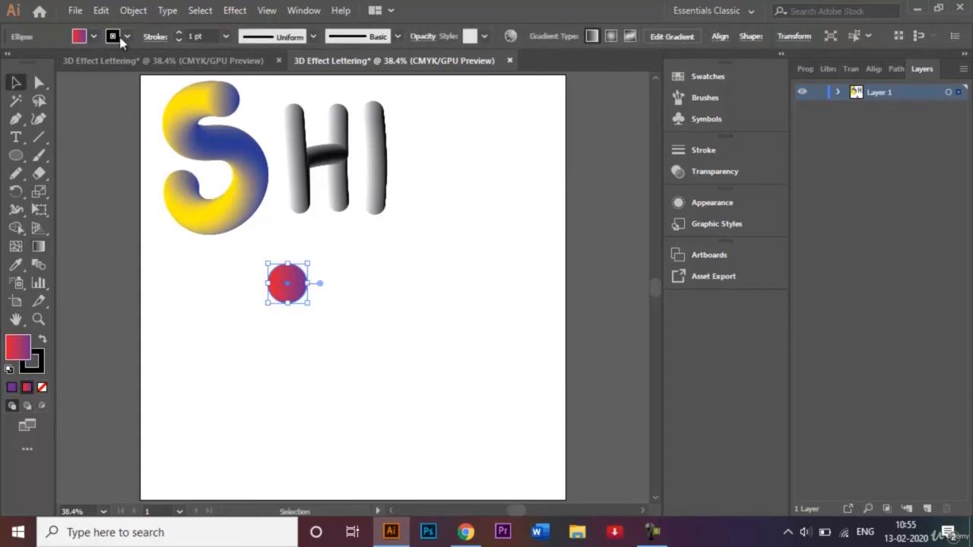
click(93, 36)
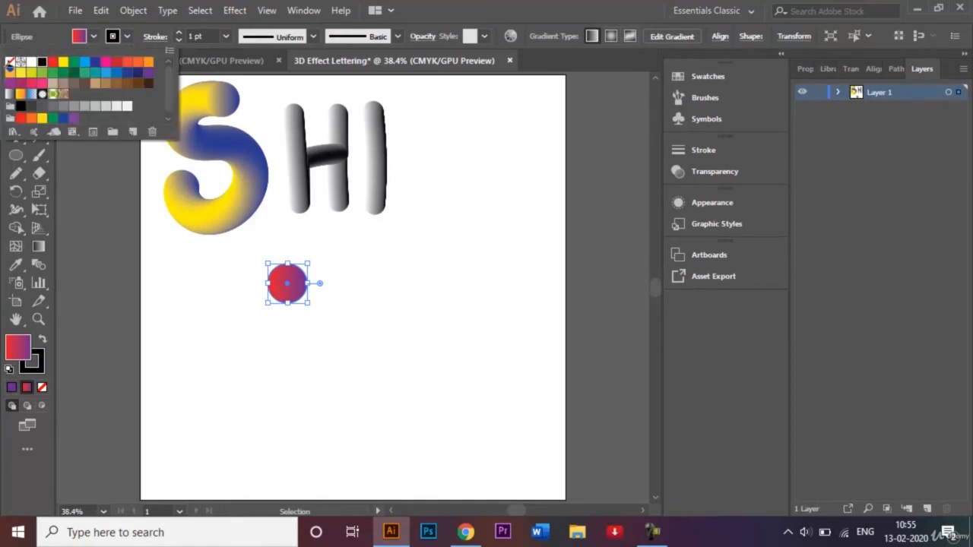
click(9, 62)
key(Escape)
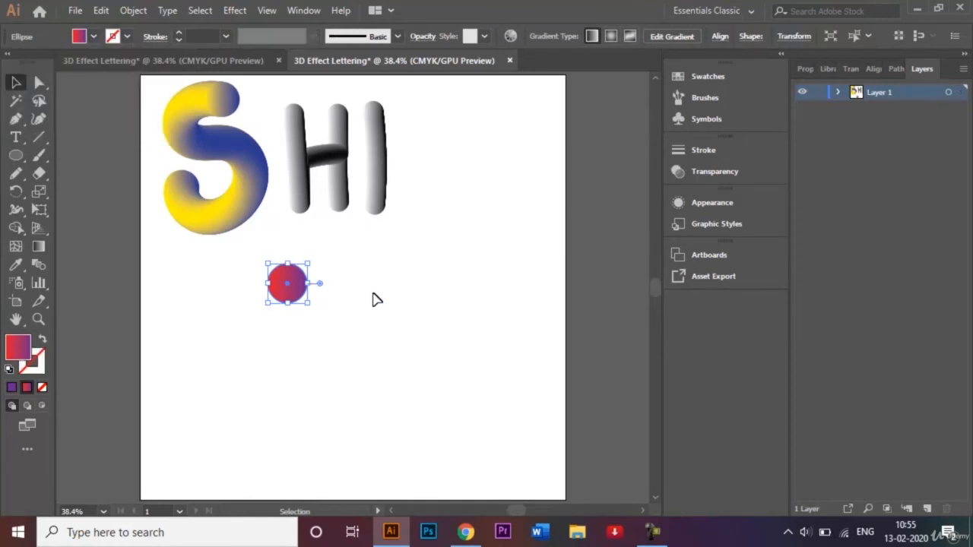
Duplicate the gradient circle a short distance to its right, level with the original
click(374, 297)
click(294, 289)
drag(298, 289, 358, 290)
click(365, 358)
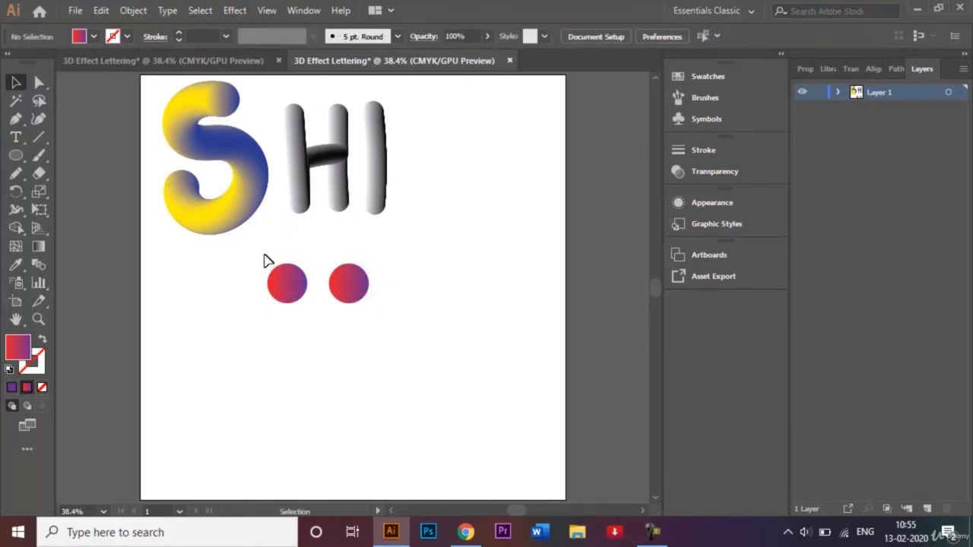
Blend the two red-to-purple circles into one bar using Specified Steps spacing
drag(264, 261, 382, 315)
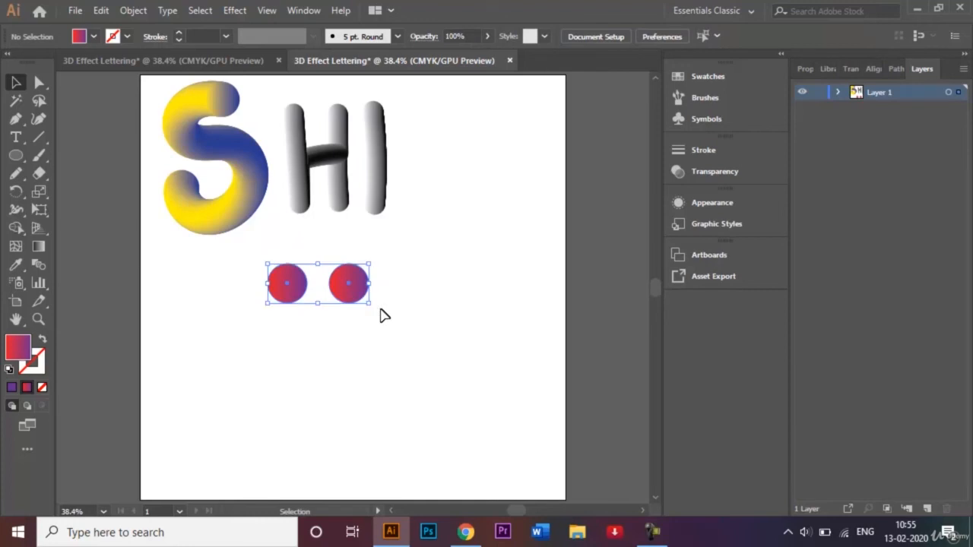
double_click(39, 264)
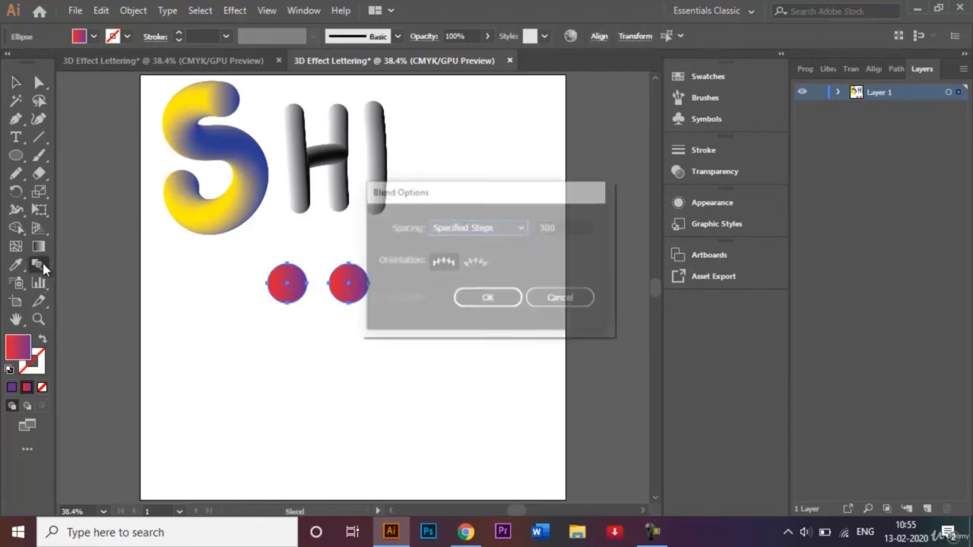
click(547, 227)
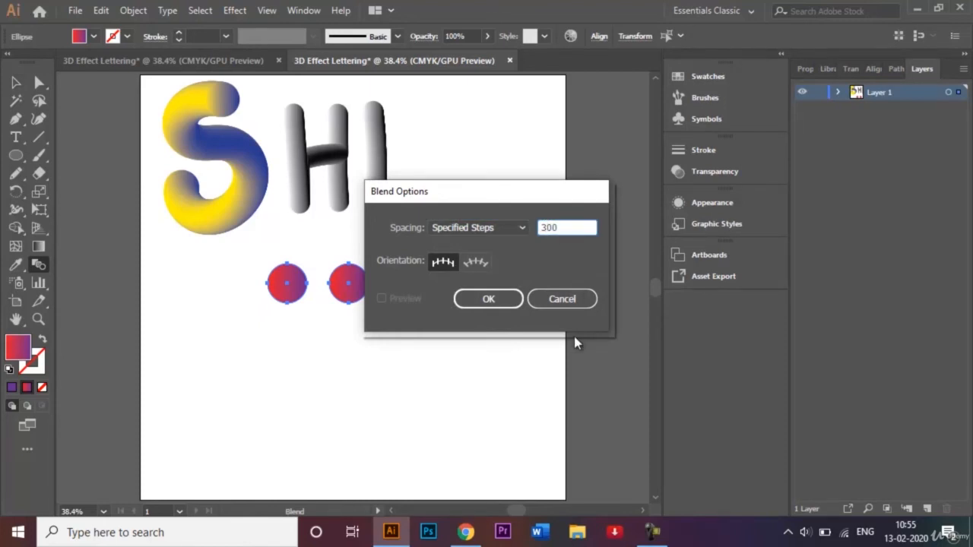
key(BackSpace)
text(5)
click(487, 303)
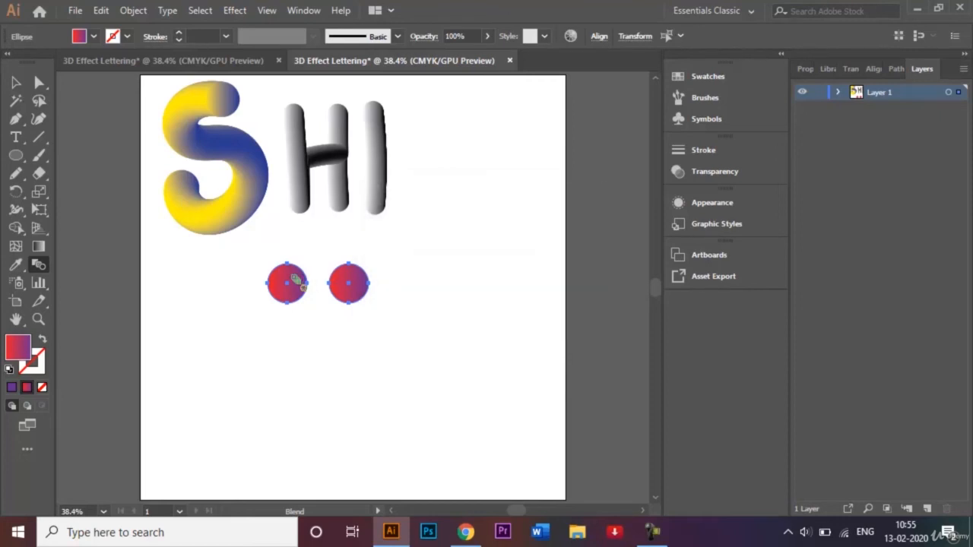
click(348, 280)
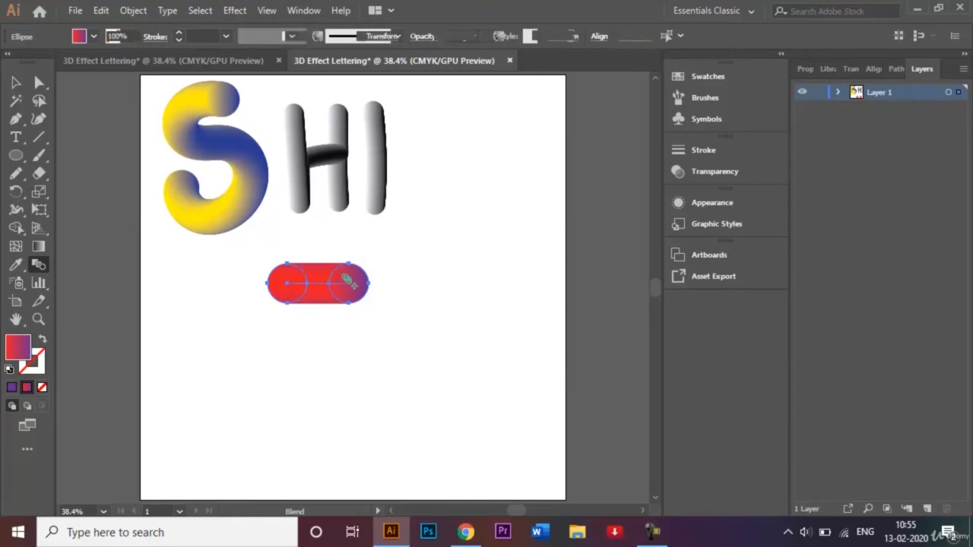
Deselect the blend and draw a cursive "Smile" about 872 px wide below it as one continuous Pencil path
click(17, 84)
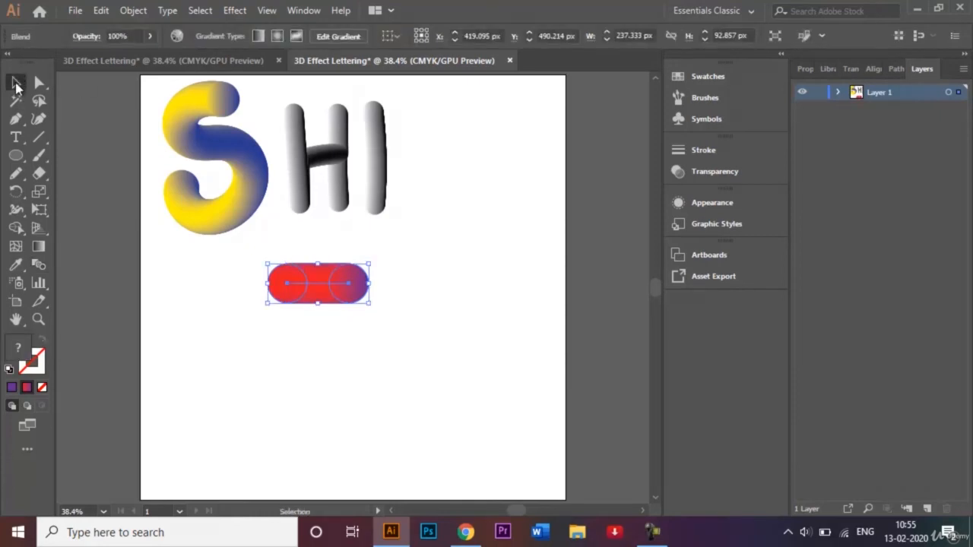
click(376, 257)
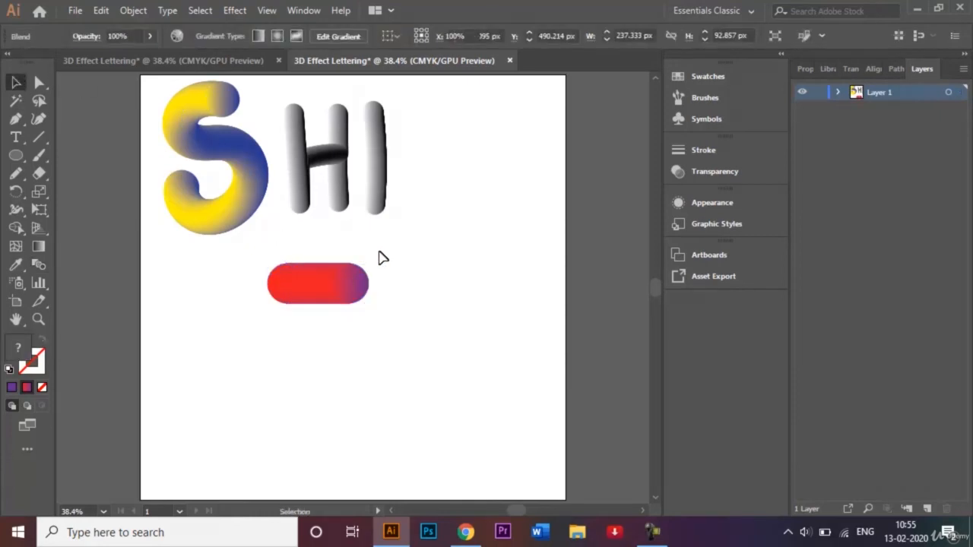
click(16, 175)
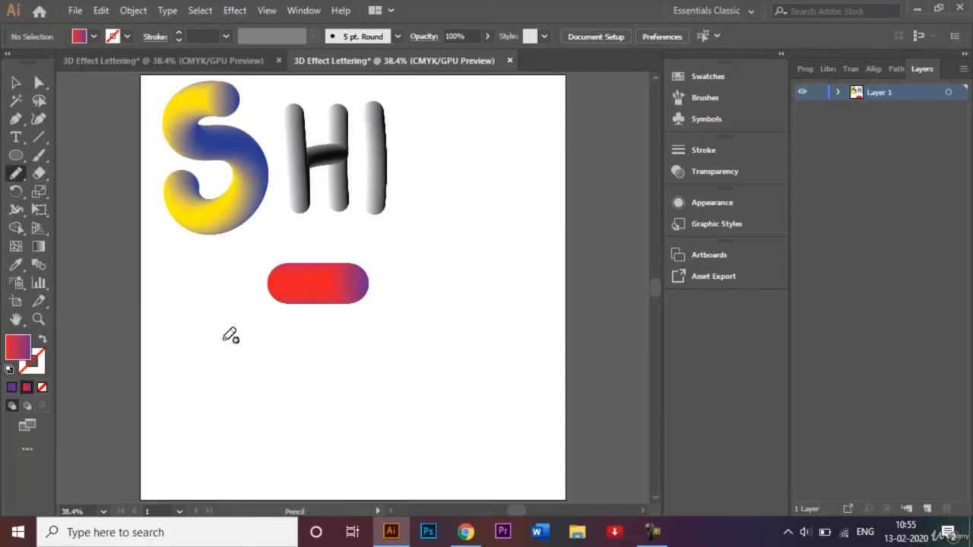
mouse_move(224, 337)
mouse_down()
mouse_move(179, 342)
mouse_move(173, 370)
mouse_move(214, 415)
mouse_move(251, 431)
mouse_move(255, 474)
mouse_move(219, 490)
mouse_move(175, 470)
mouse_move(195, 490)
mouse_move(242, 494)
mouse_move(268, 466)
mouse_move(271, 434)
mouse_move(282, 491)
mouse_move(288, 421)
mouse_move(308, 438)
mouse_move(315, 475)
mouse_move(318, 440)
mouse_move(331, 429)
mouse_move(357, 477)
mouse_move(376, 431)
mouse_move(390, 475)
mouse_move(414, 475)
mouse_move(439, 403)
mouse_move(432, 347)
mouse_move(417, 346)
mouse_move(408, 397)
mouse_move(422, 459)
mouse_move(459, 480)
mouse_move(504, 468)
mouse_move(522, 423)
mouse_move(503, 415)
mouse_move(488, 467)
mouse_move(504, 485)
mouse_move(544, 477)
mouse_up()
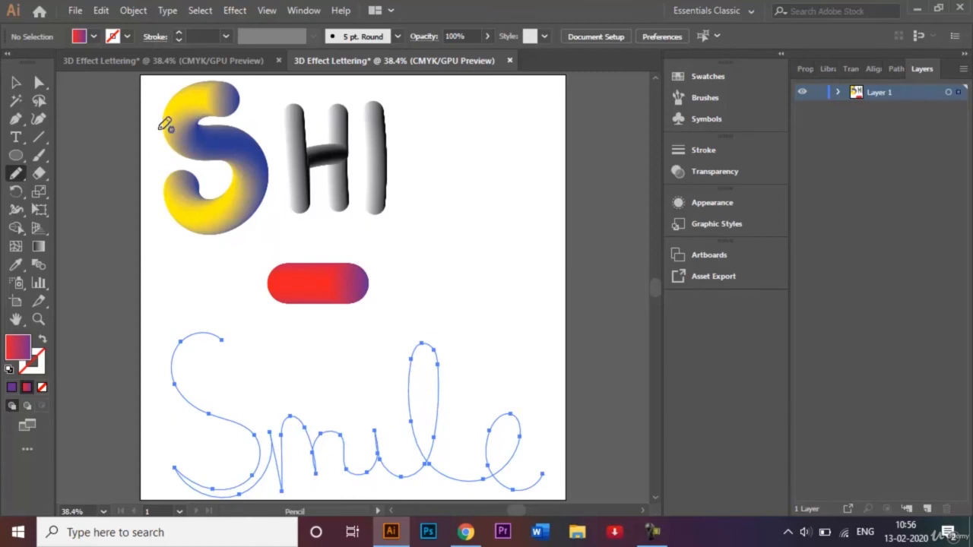
Replace the spine of the red-to-purple blend with the handwritten "Smile" path
click(16, 82)
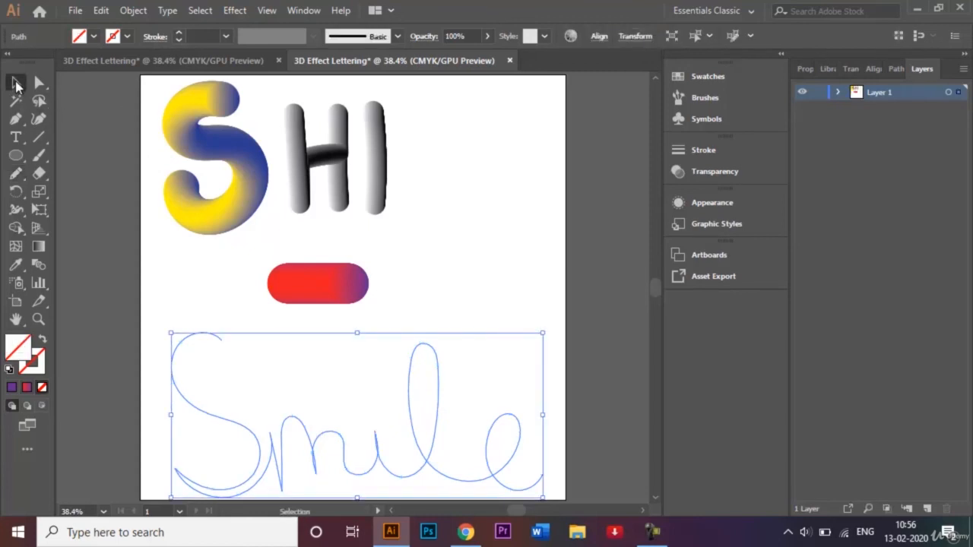
shift+click(325, 286)
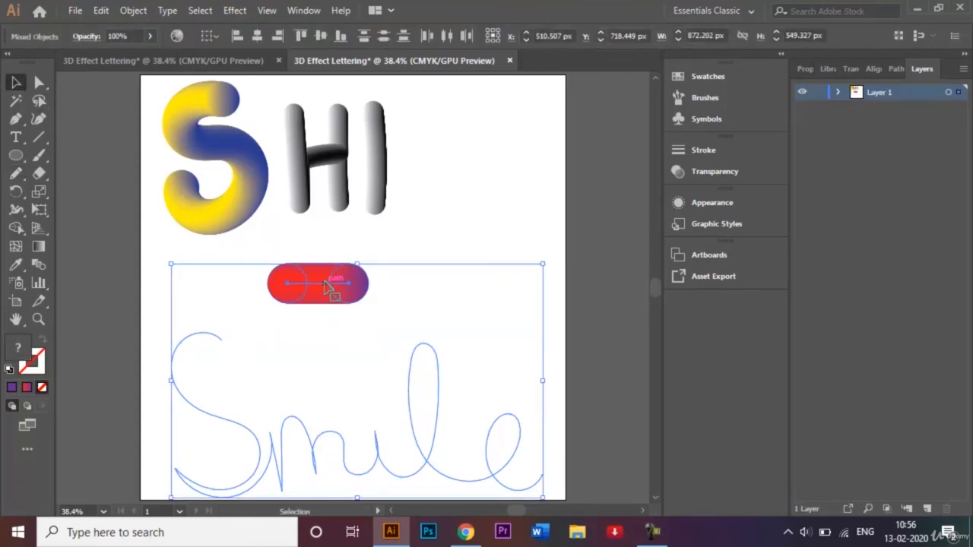
click(133, 10)
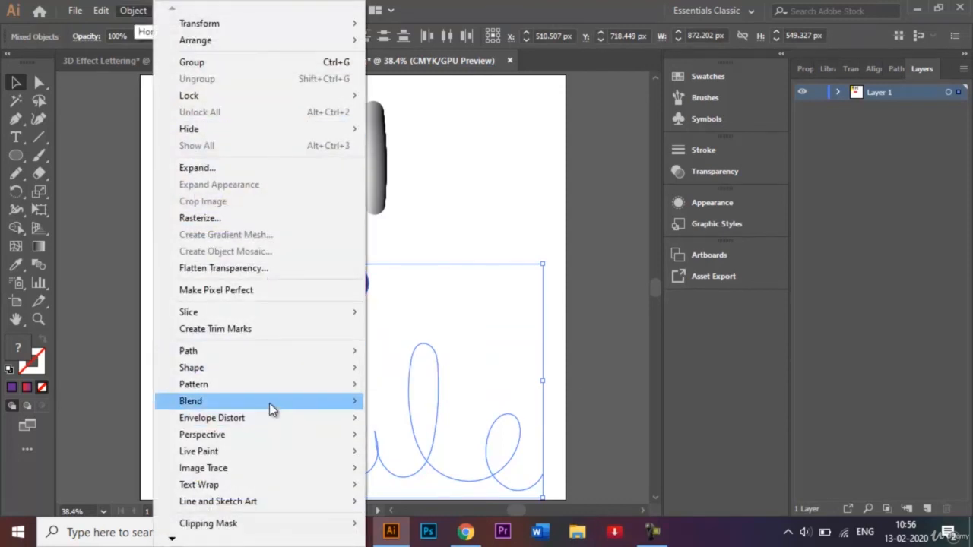
mouse_move(269, 401)
click(411, 485)
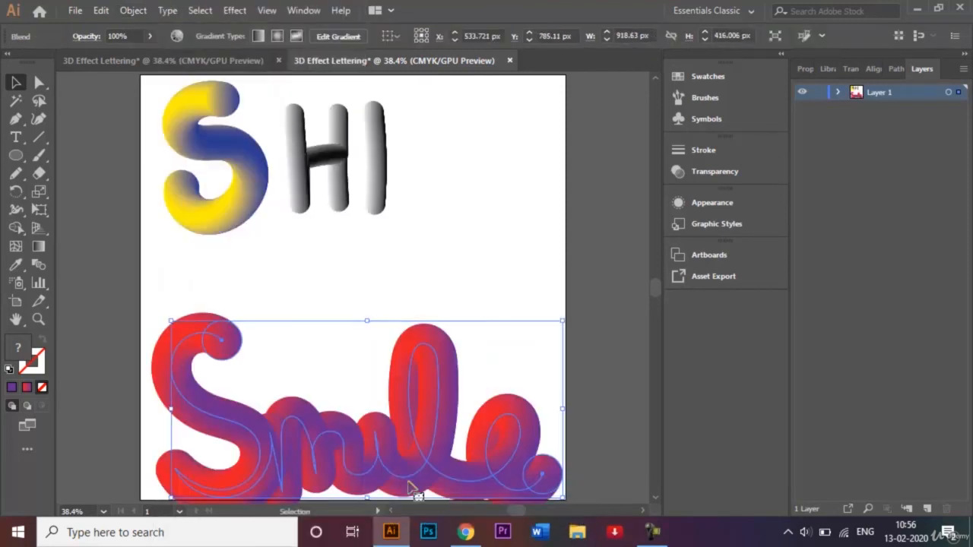
click(489, 295)
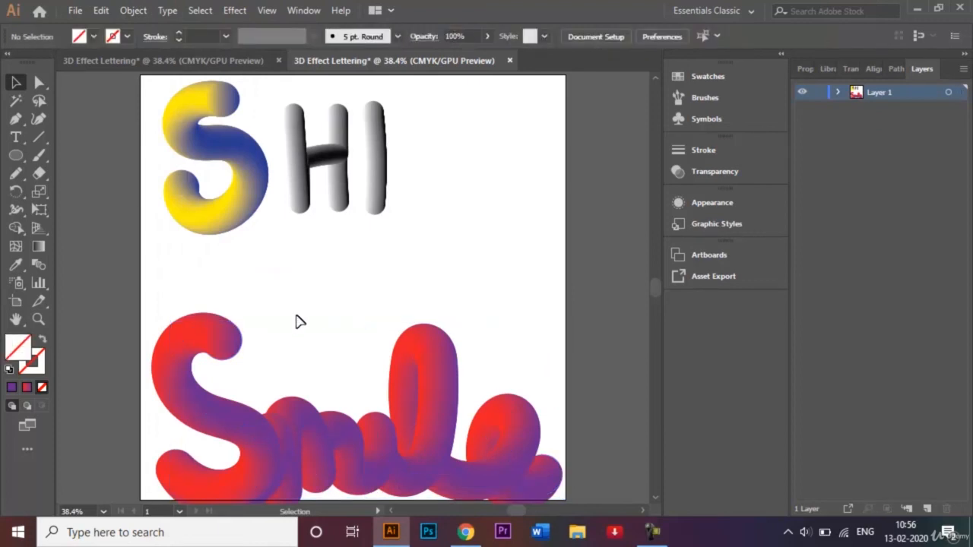
Move the "Smile" lettering up and scale it proportionally to about 681 by 308 px, centred below the S, H and I
drag(174, 295, 430, 484)
drag(417, 429, 412, 372)
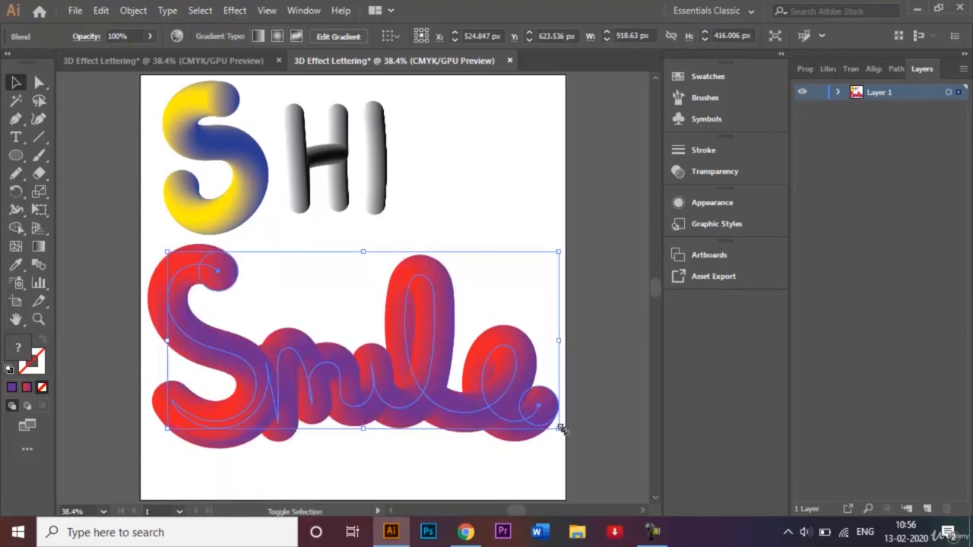
drag(562, 428, 536, 410)
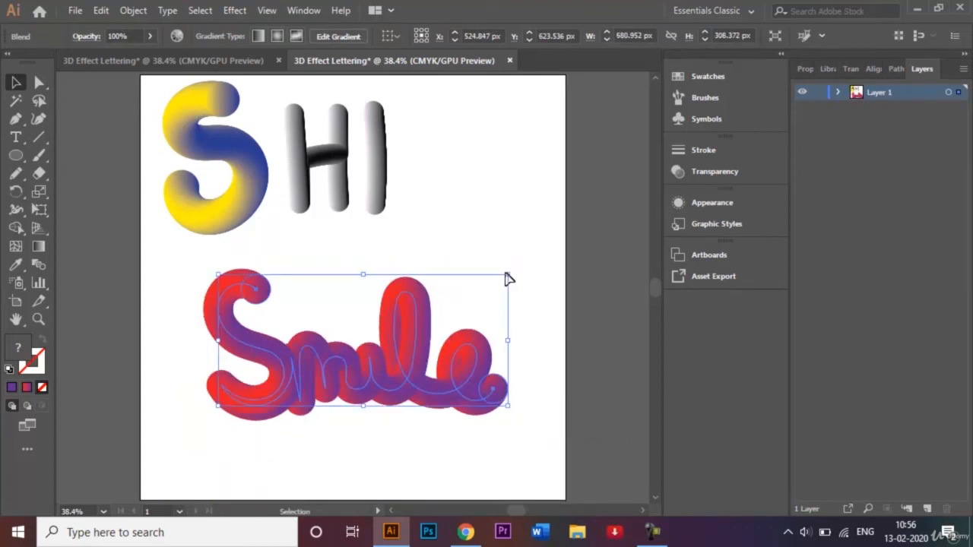
click(536, 215)
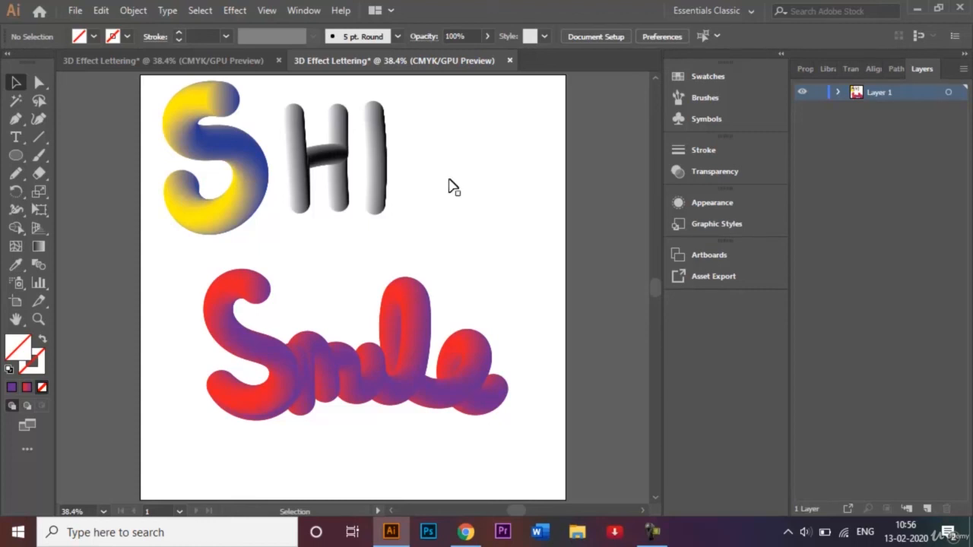
Save the document as 3D Effect Lettering.ai in the Graphics folder with the Illustrator CC version options
click(75, 10)
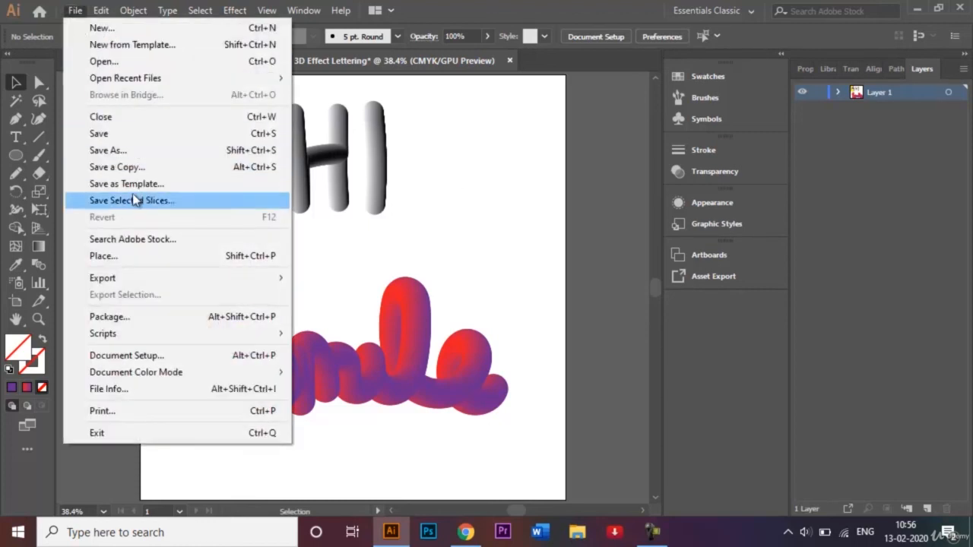
click(134, 157)
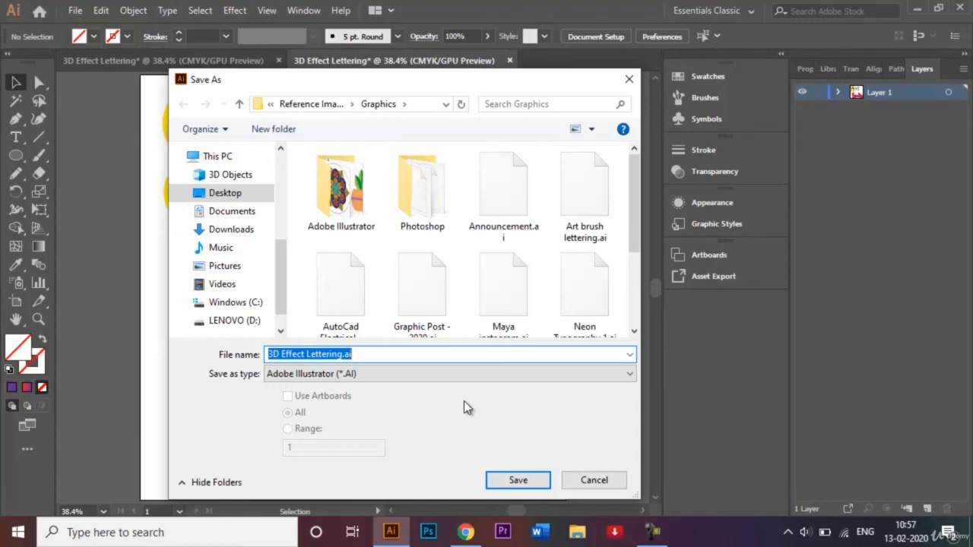
click(529, 481)
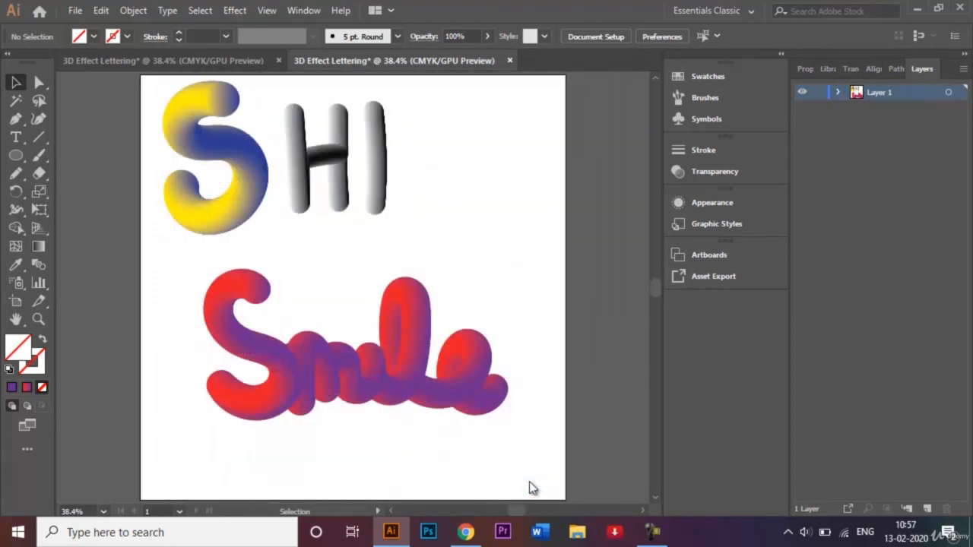
click(560, 480)
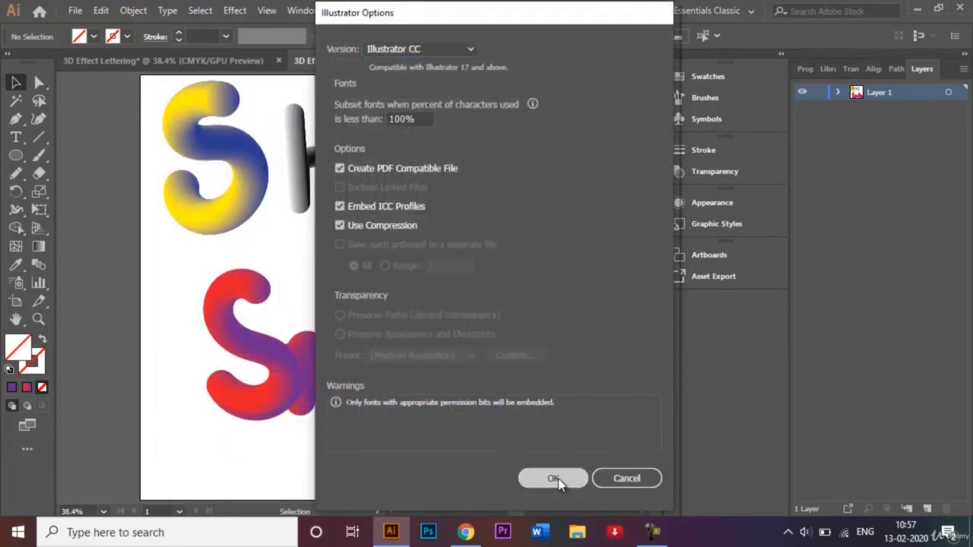